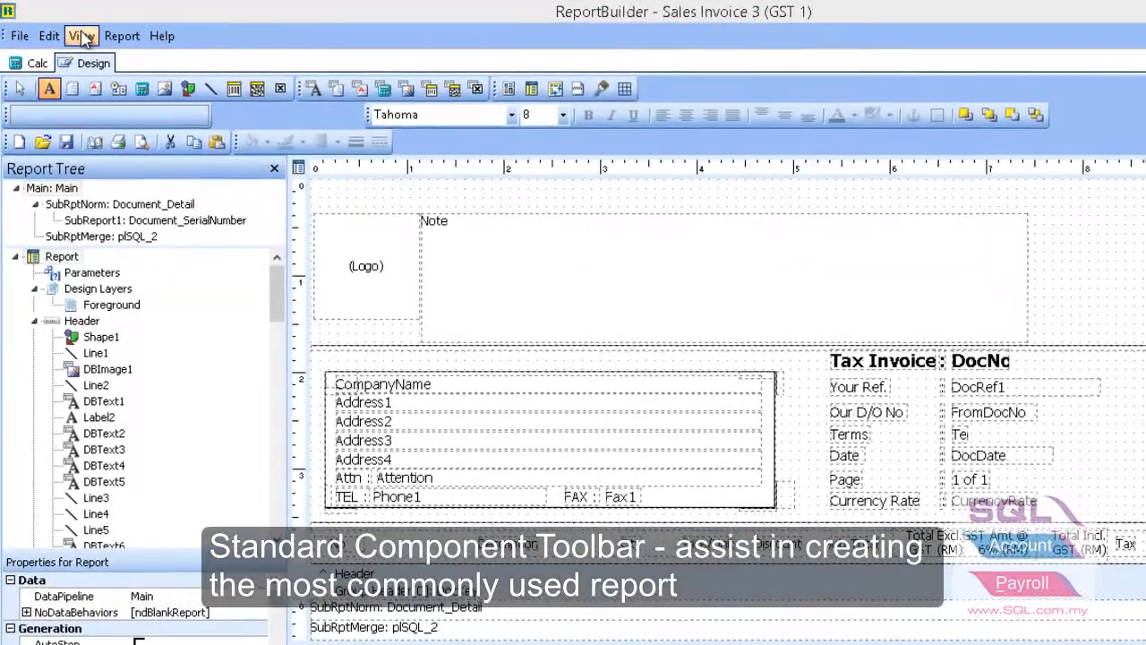
# Check which component toolbars are enabled for display in the report designer.
pyautogui.click(81, 36)
pyautogui.moveTo(85, 57)
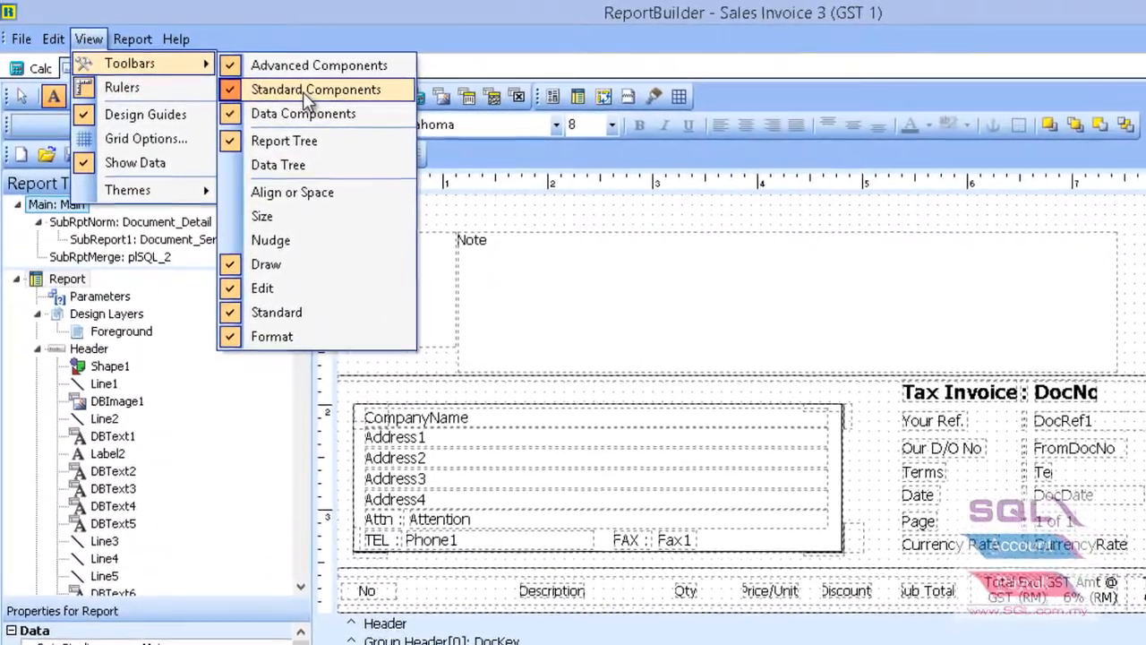
pyautogui.click(438, 59)
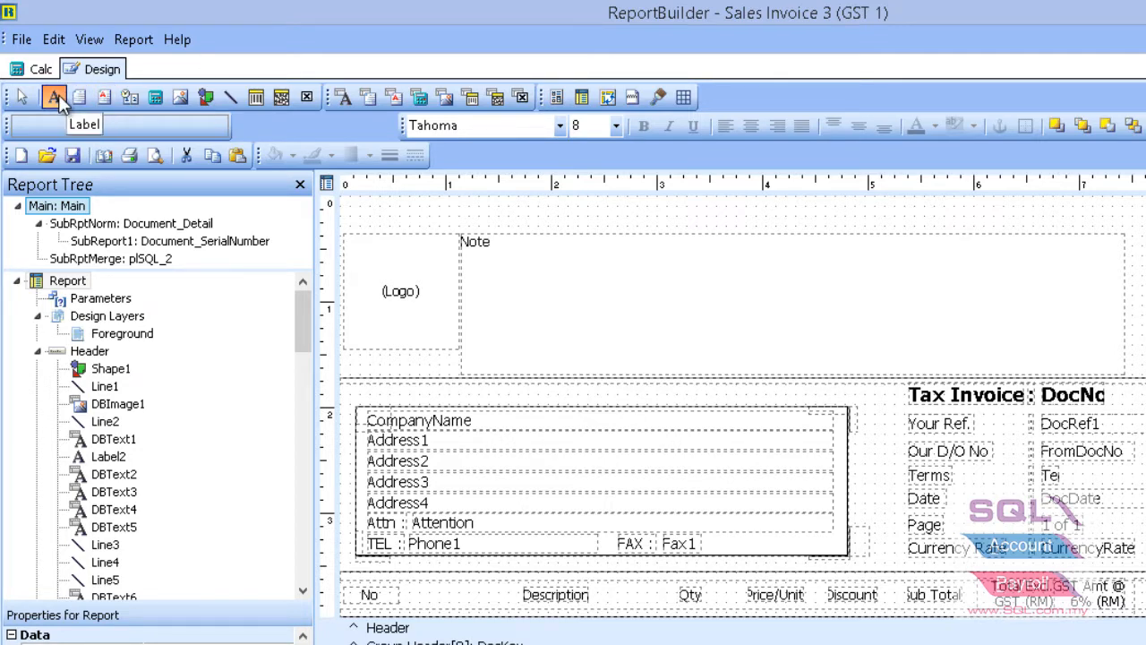
# Add a label just above the customer address box, aligned with CompanyName, and set its text to "Sent to :".
pyautogui.click(391, 395)
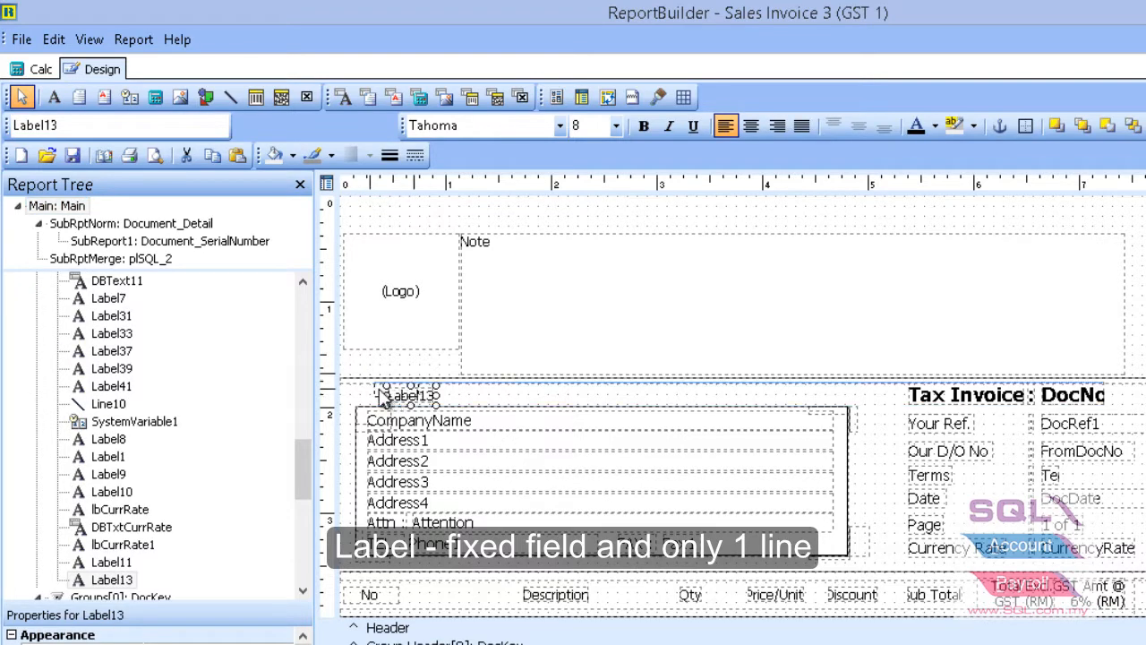
pyautogui.moveTo(383, 397); pyautogui.dragTo(371, 399)
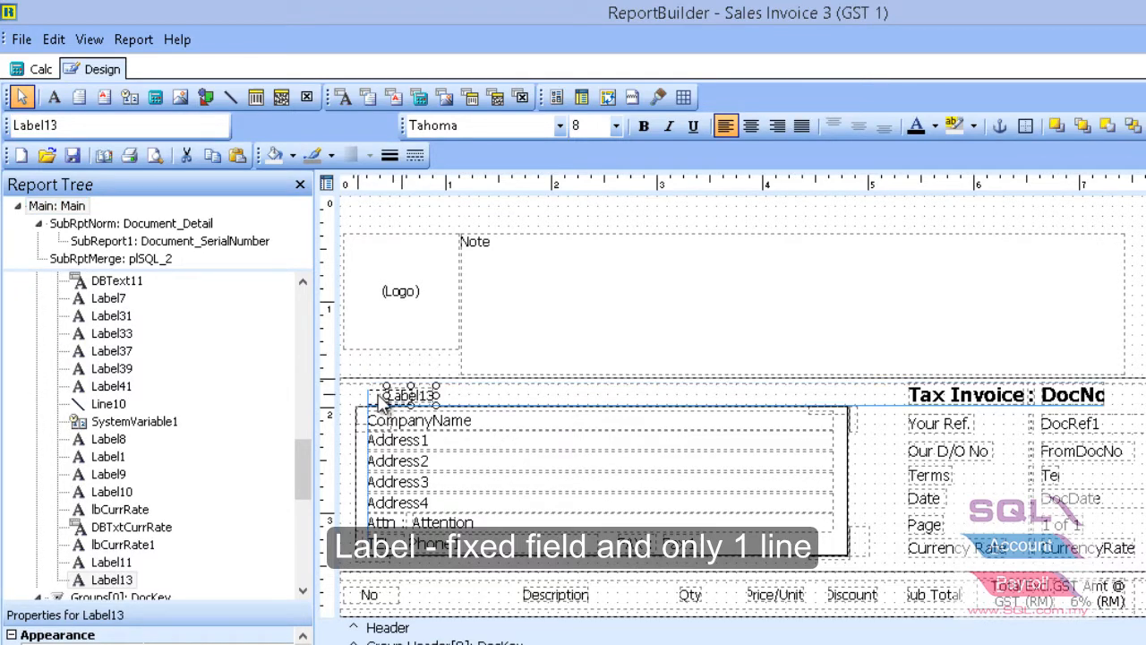
pyautogui.doubleClick(143, 124)
pyautogui.write('Sen')
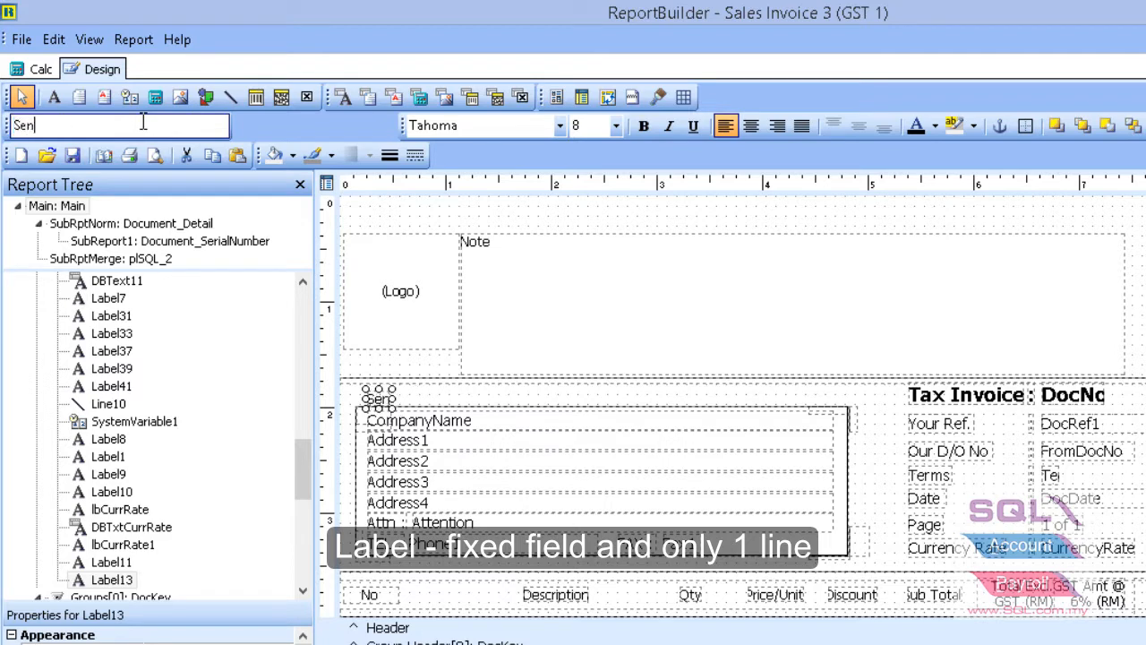
pyautogui.write('t to')
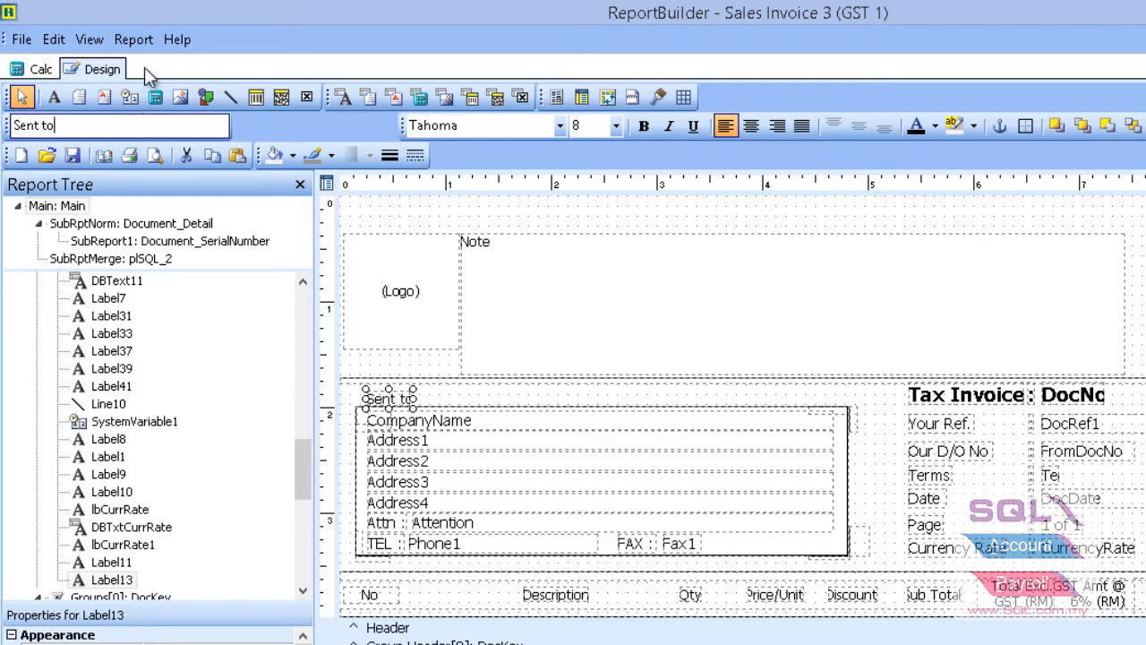
pyautogui.write(' :')
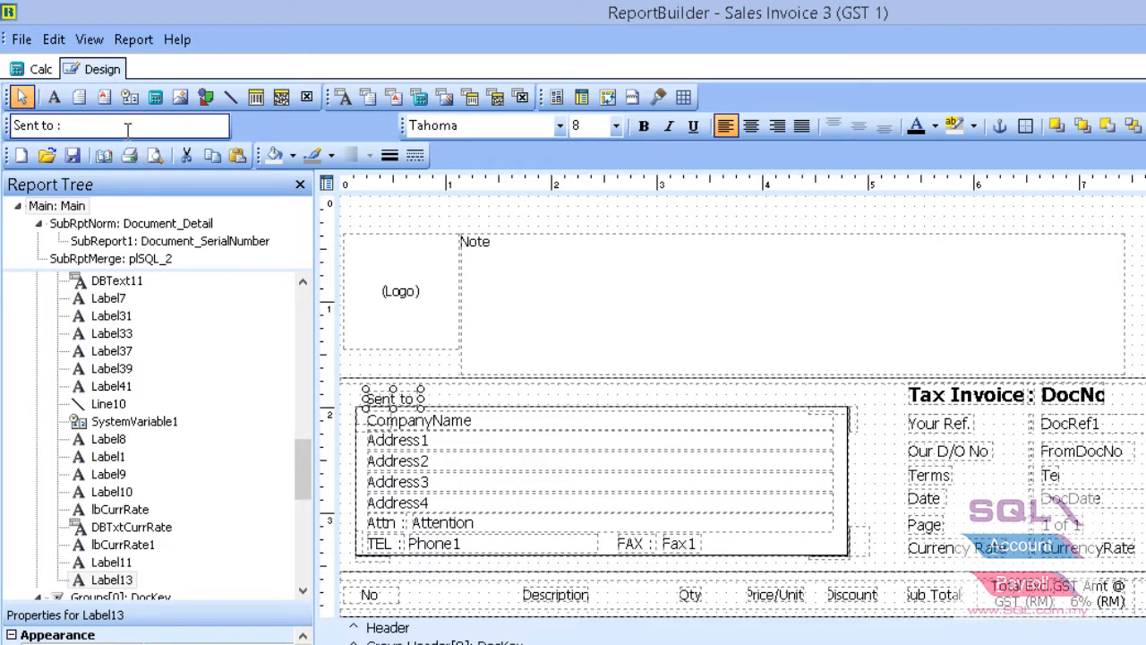
pyautogui.click(394, 403)
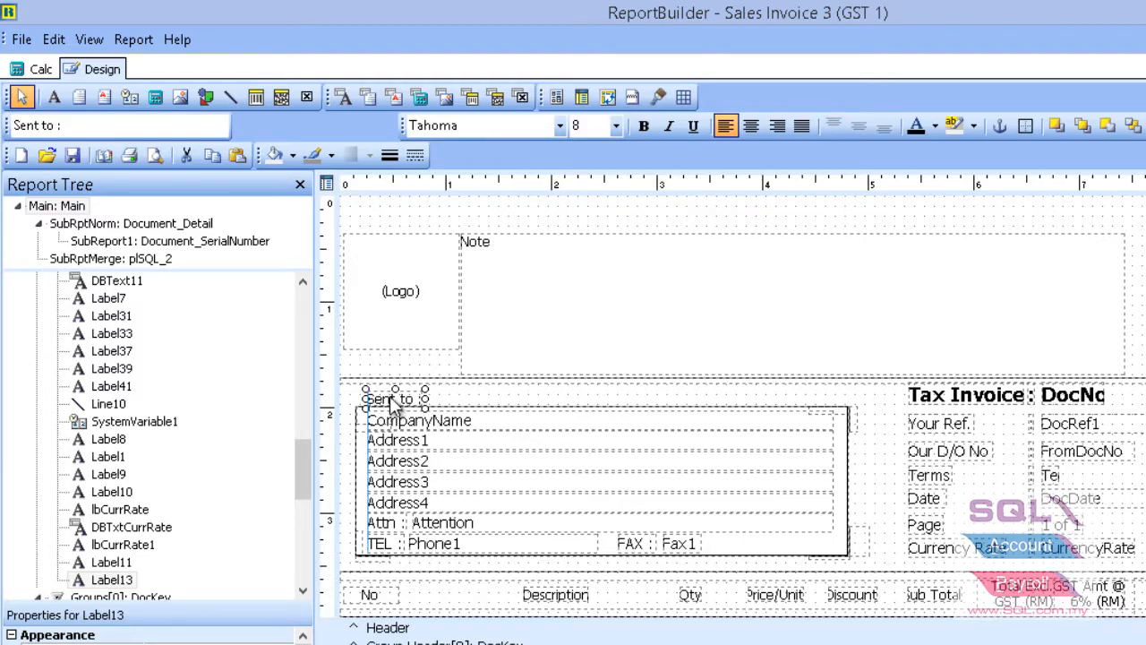
pyautogui.moveTo(391, 397); pyautogui.dragTo(395, 399)
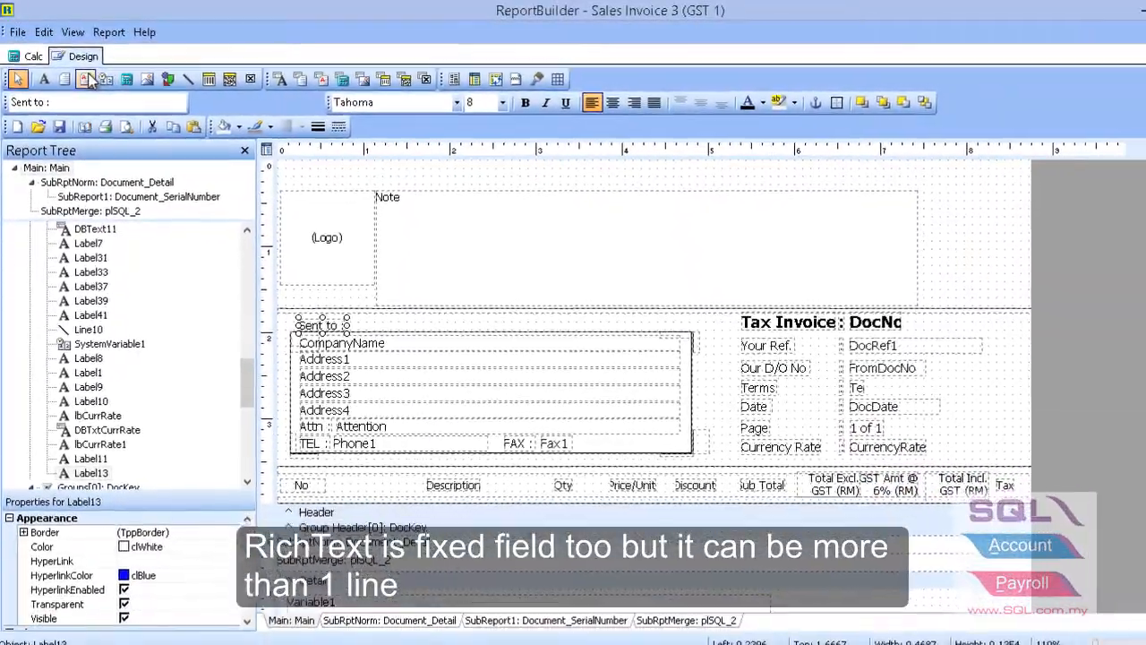
# Place a RichText component about 1.93 wide and 0.93 high beside the notes in the DocKey group footer.
pyautogui.click(89, 84)
pyautogui.scroll(-3, 470, 298)
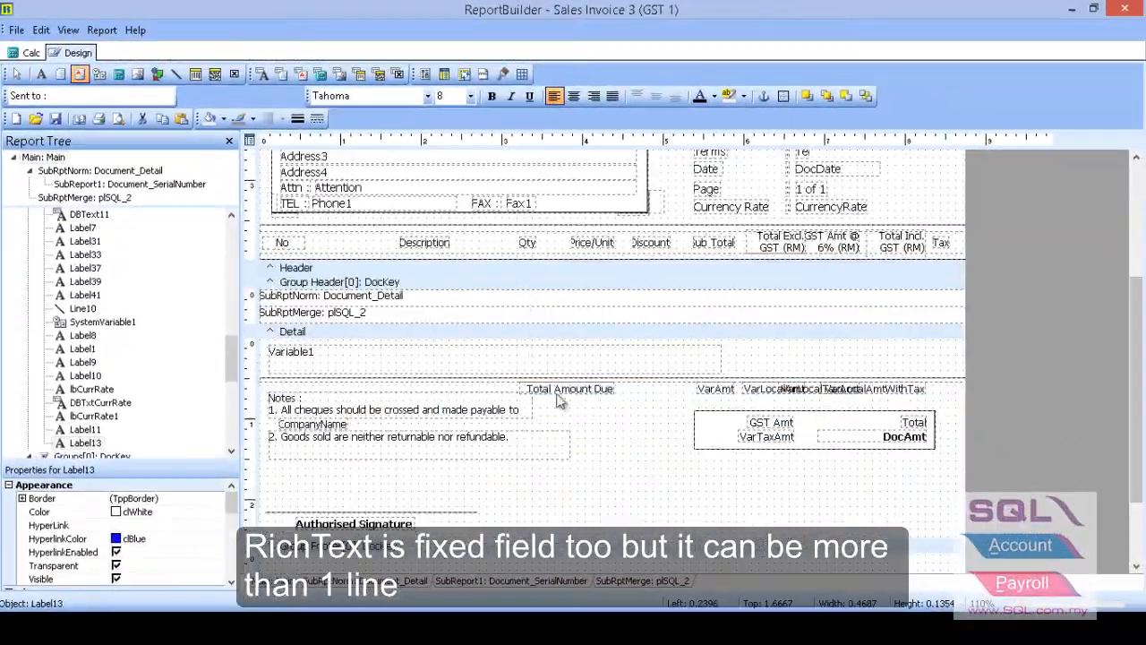
pyautogui.click(561, 434)
pyautogui.moveTo(600, 455); pyautogui.dragTo(573, 452)
# Enter four lines in the rich text component: "feudfukdshufsd", "fdsjfjkdsf", "sdfjdshfd" and "fdshfjd".
pyautogui.rightClick(573, 451)
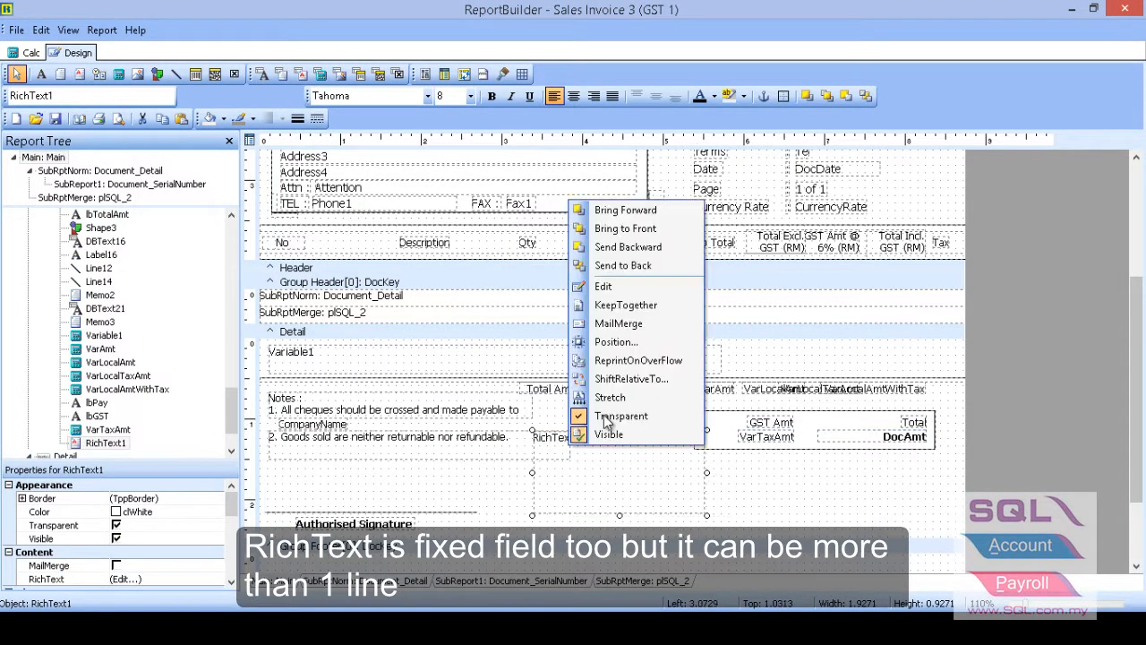
pyautogui.click(605, 287)
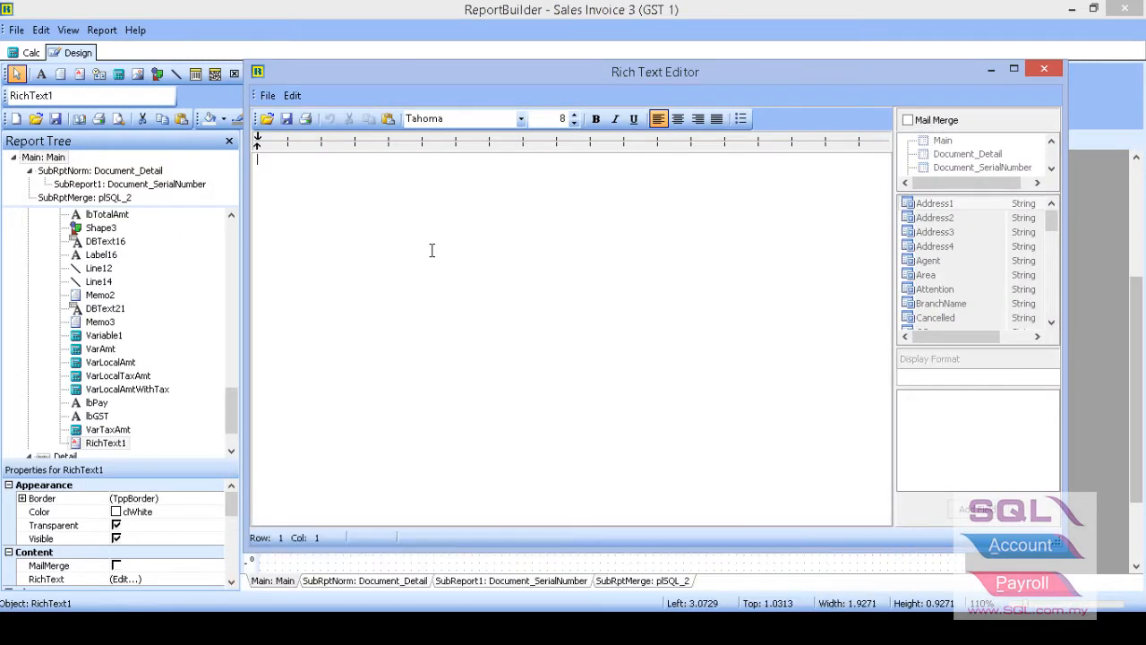
pyautogui.write('feudfukdshufsd')
pyautogui.press('Return')
pyautogui.write('fdsjfjkdsf sdf')
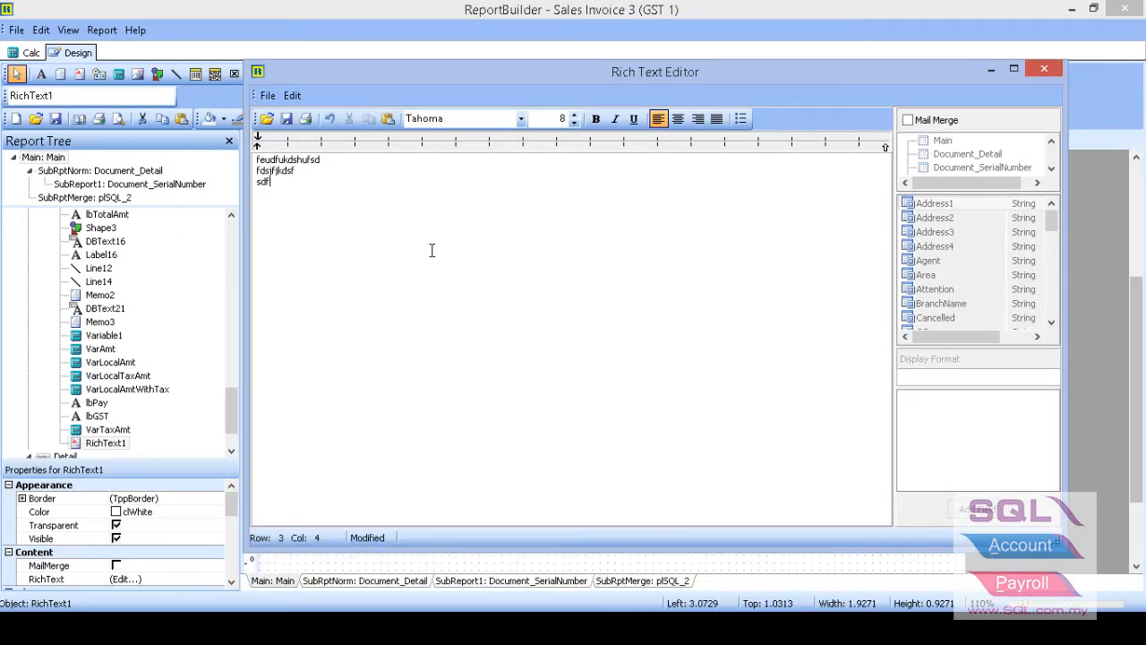
pyautogui.write('jdshfd')
pyautogui.press('Return')
pyautogui.write('fdshfjd')
# Make the last line "fdshfjd" bold and underlined without italics, and save the rich text changes.
pyautogui.moveTo(296, 193); pyautogui.dragTo(255, 193)
pyautogui.click(595, 125)
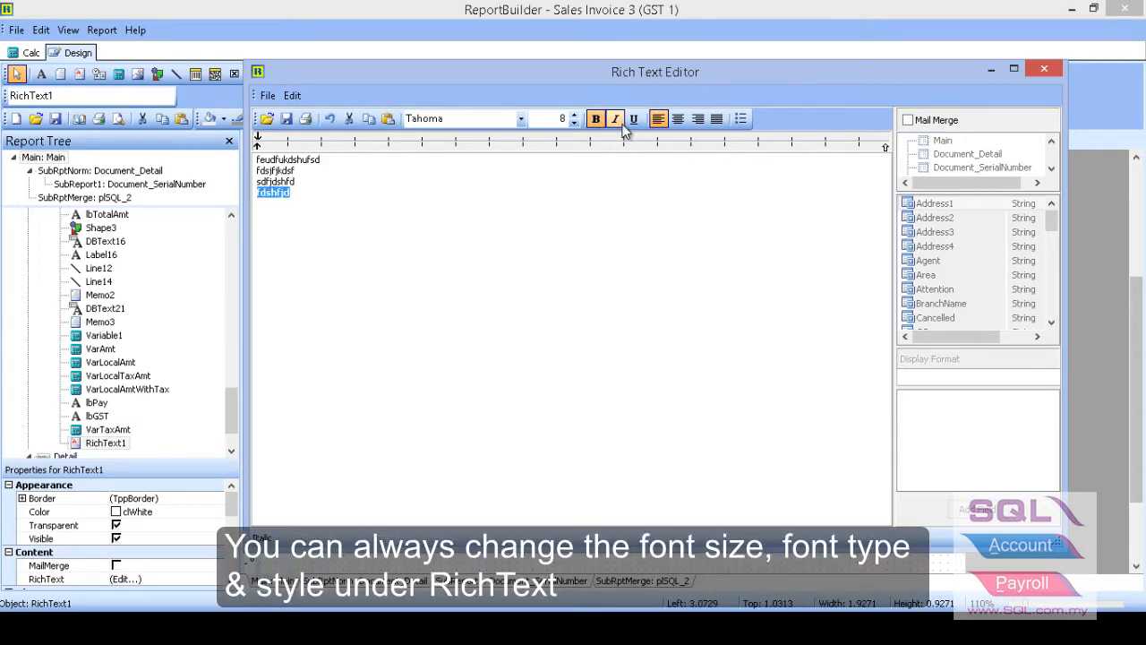
pyautogui.click(634, 121)
pyautogui.click(622, 121)
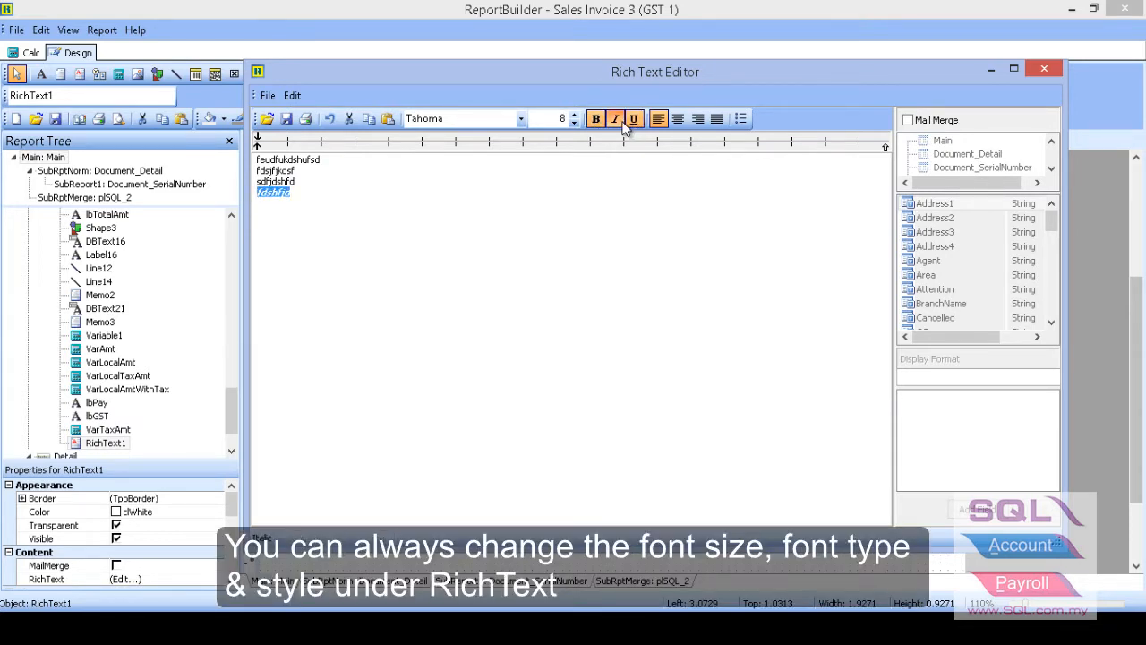
pyautogui.click(620, 124)
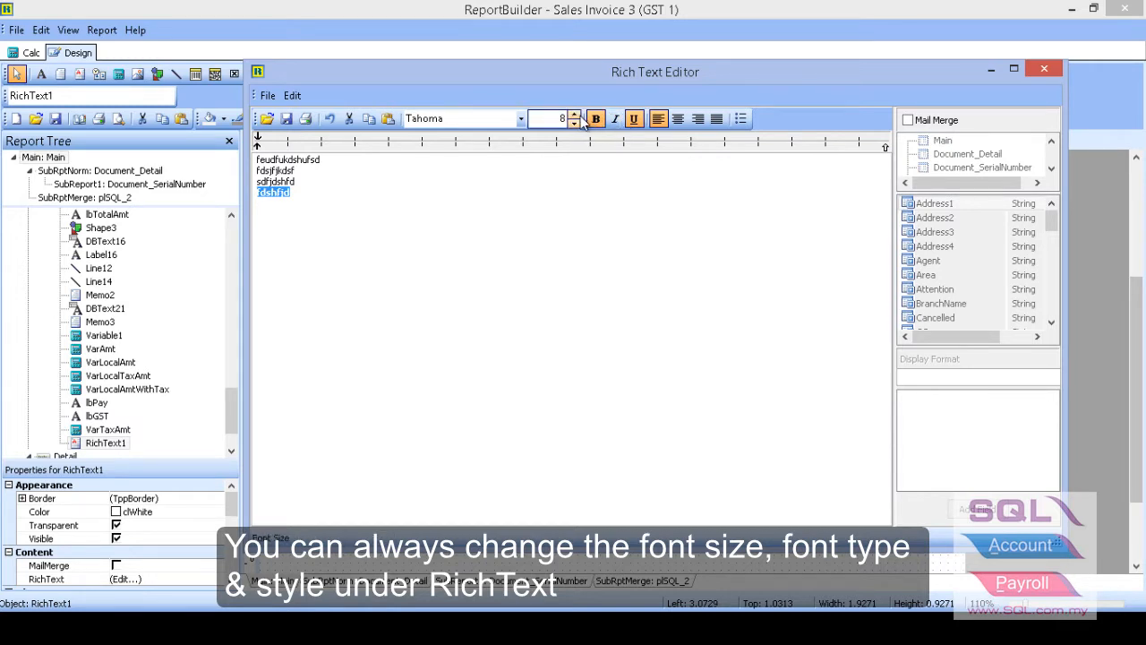
pyautogui.click(1043, 70)
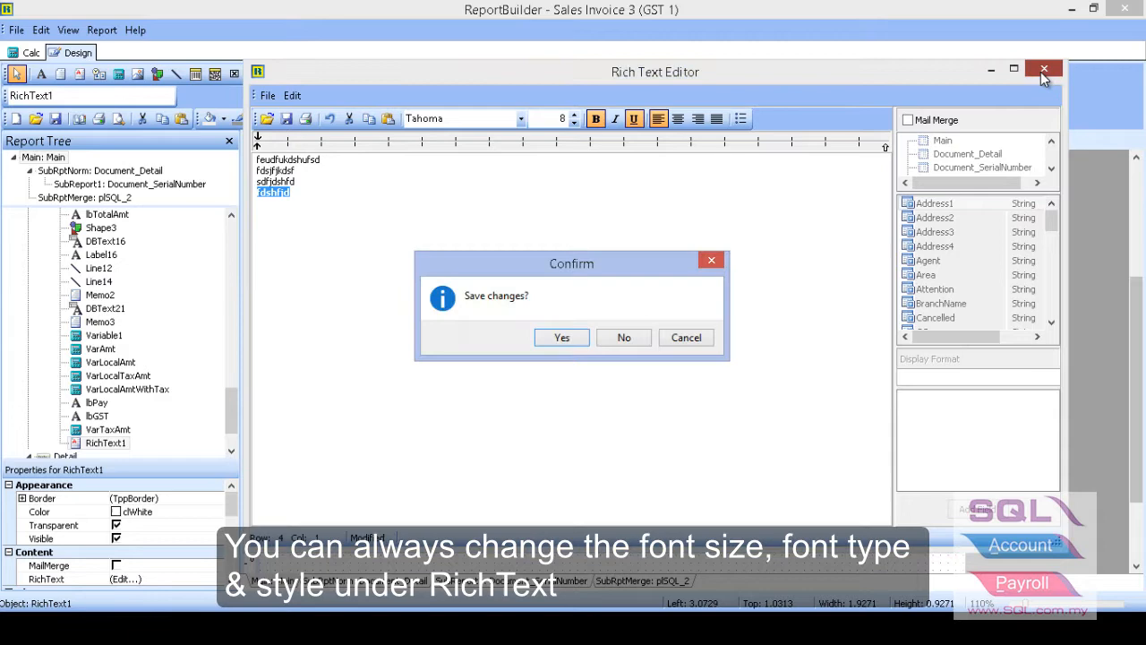
pyautogui.click(561, 340)
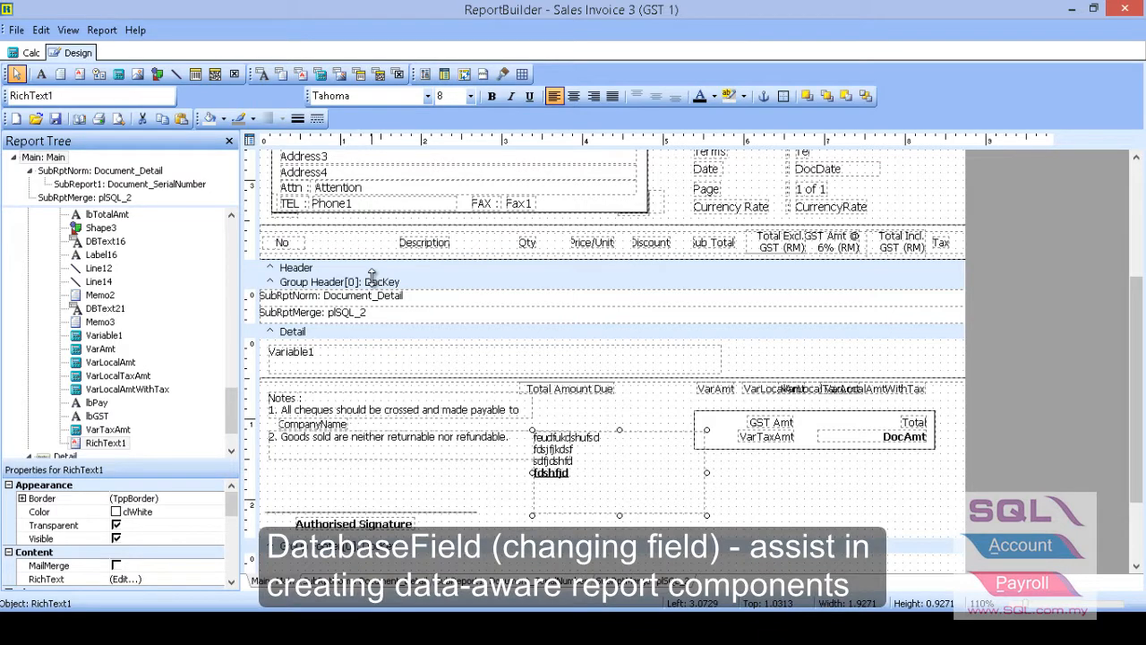
# Add a DBText field to the report and position it just right of the CurrencyRate value in the header.
pyautogui.scroll(3, 371, 275)
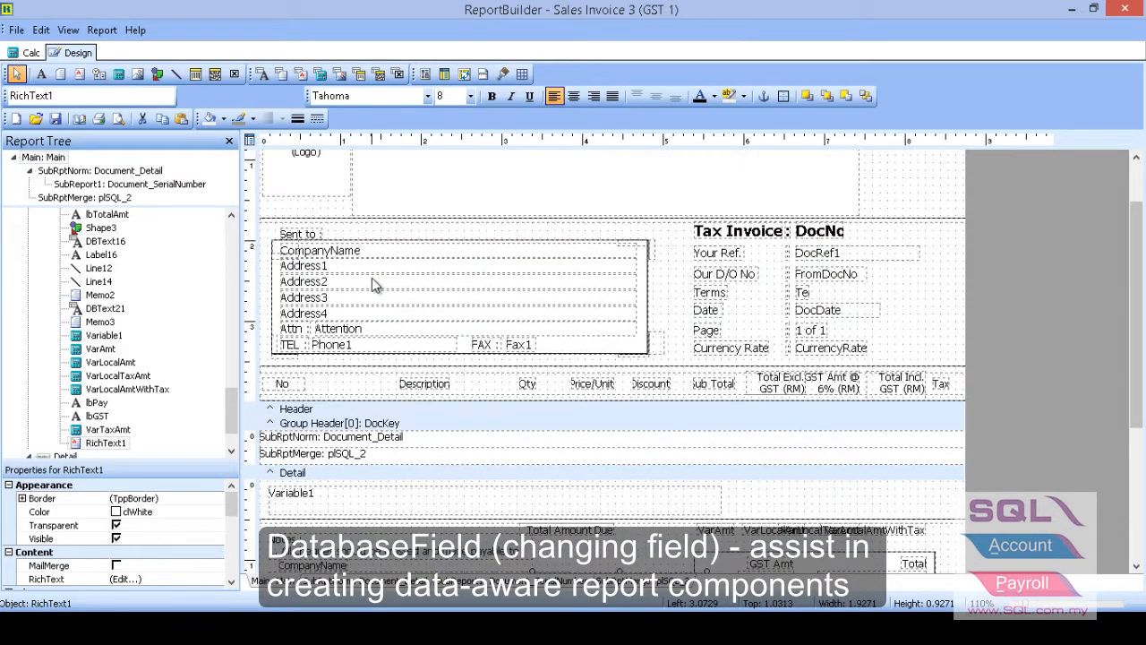
pyautogui.click(376, 260)
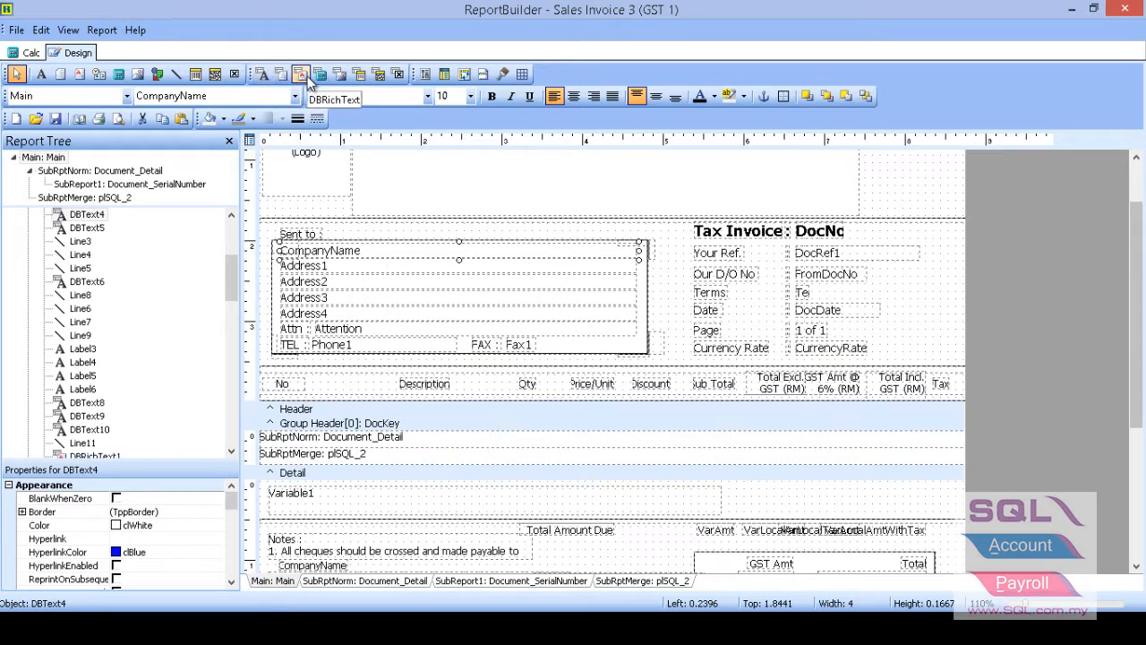
pyautogui.click(262, 75)
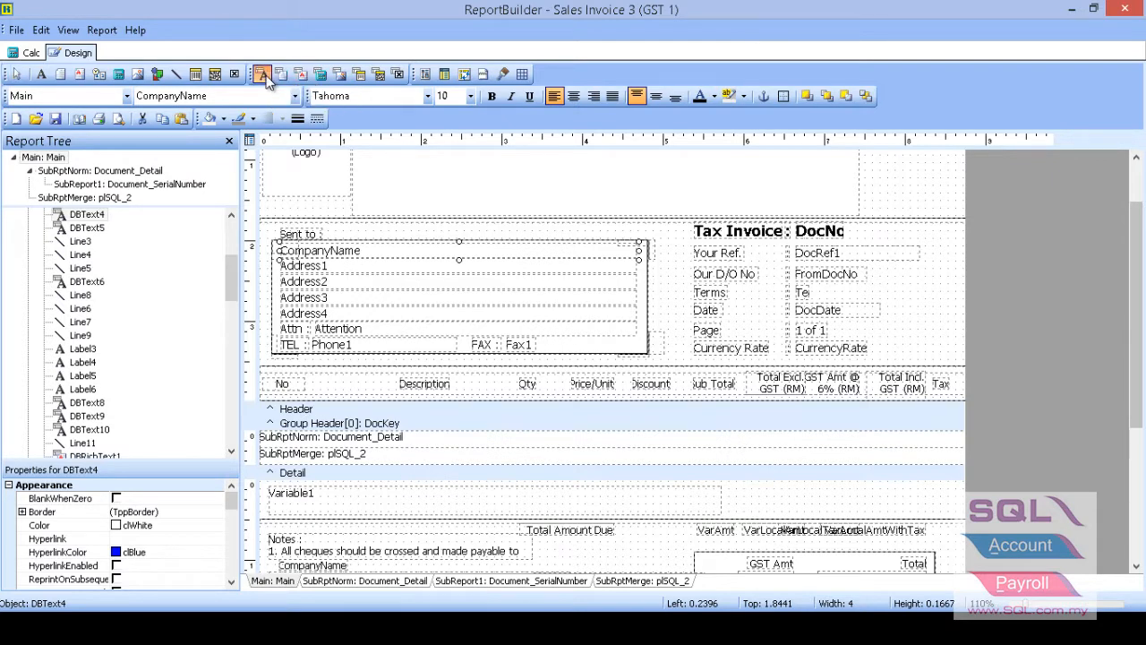
pyautogui.scroll(-5, 689, 349)
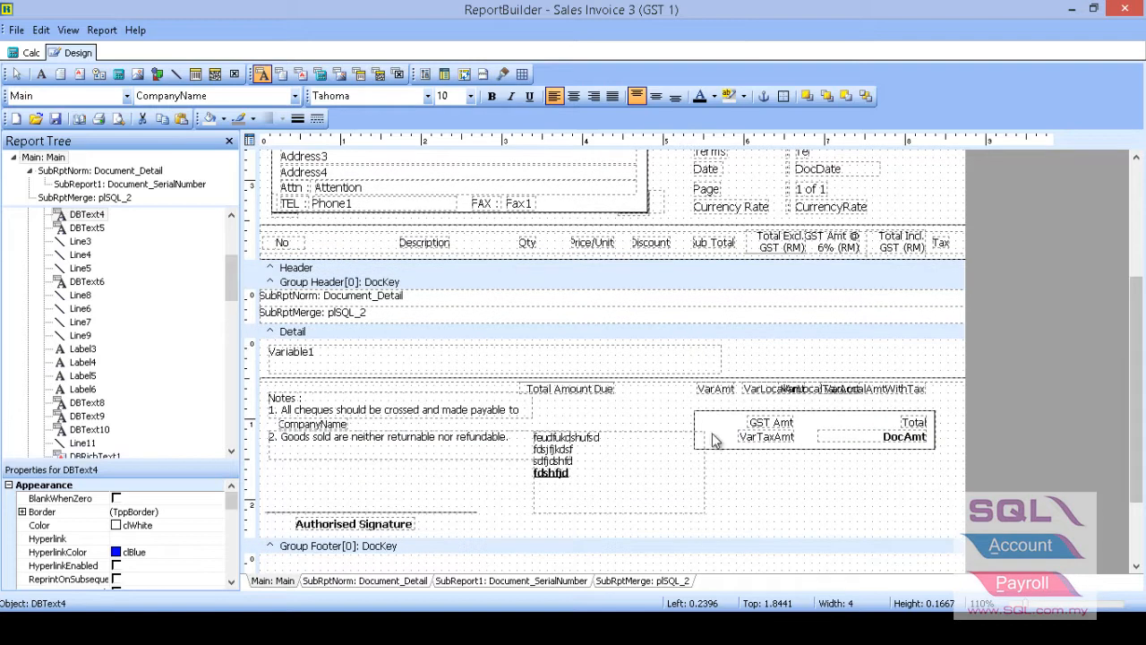
pyautogui.click(727, 465)
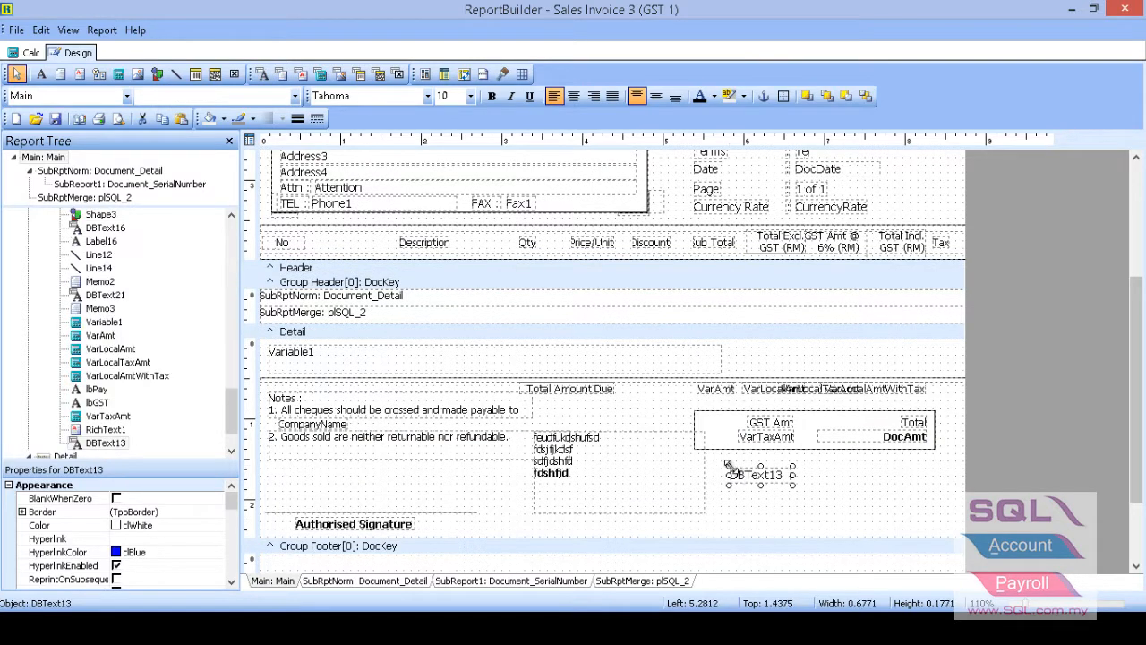
pyautogui.moveTo(875, 237); pyautogui.dragTo(899, 209)
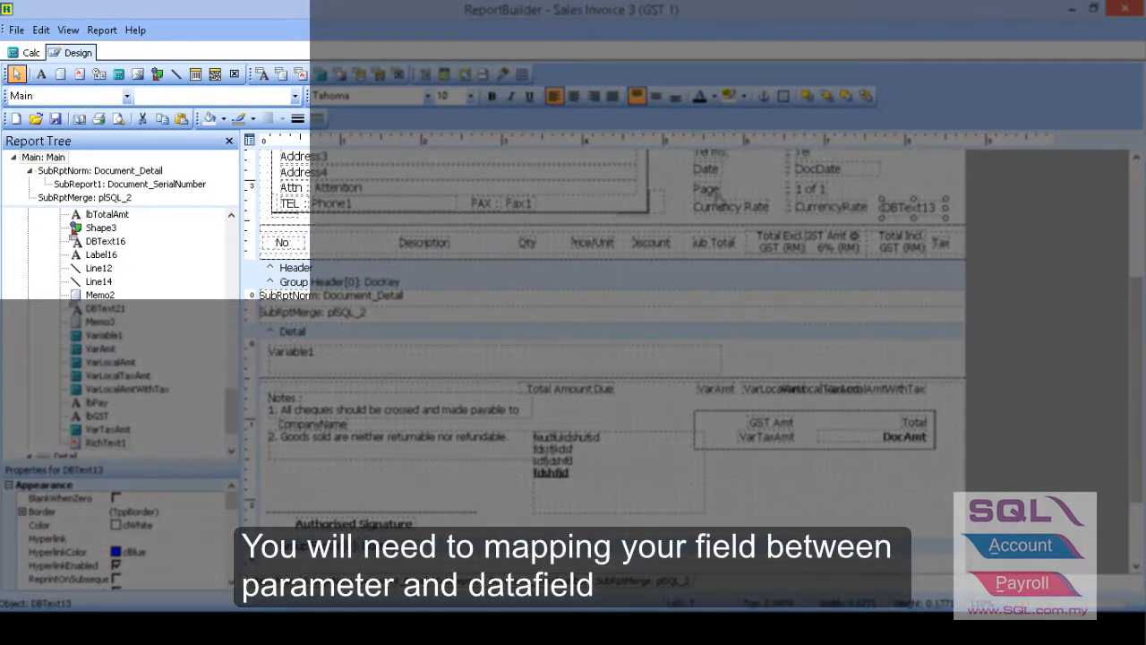
# Map the new DBText field to the Agent field of the Main data pipeline.
pyautogui.click(126, 96)
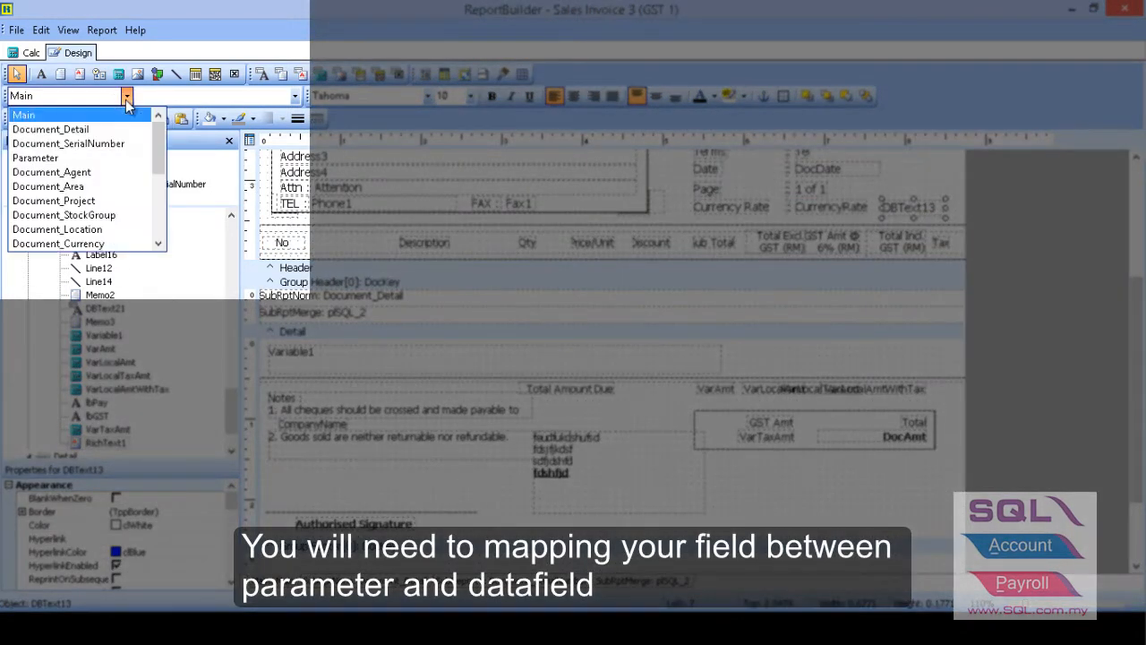
pyautogui.moveTo(160, 137)
pyautogui.mouseDown()
pyautogui.moveTo(160, 173)
pyautogui.moveTo(159, 132)
pyautogui.mouseUp()
pyautogui.click(108, 109)
pyautogui.click(295, 96)
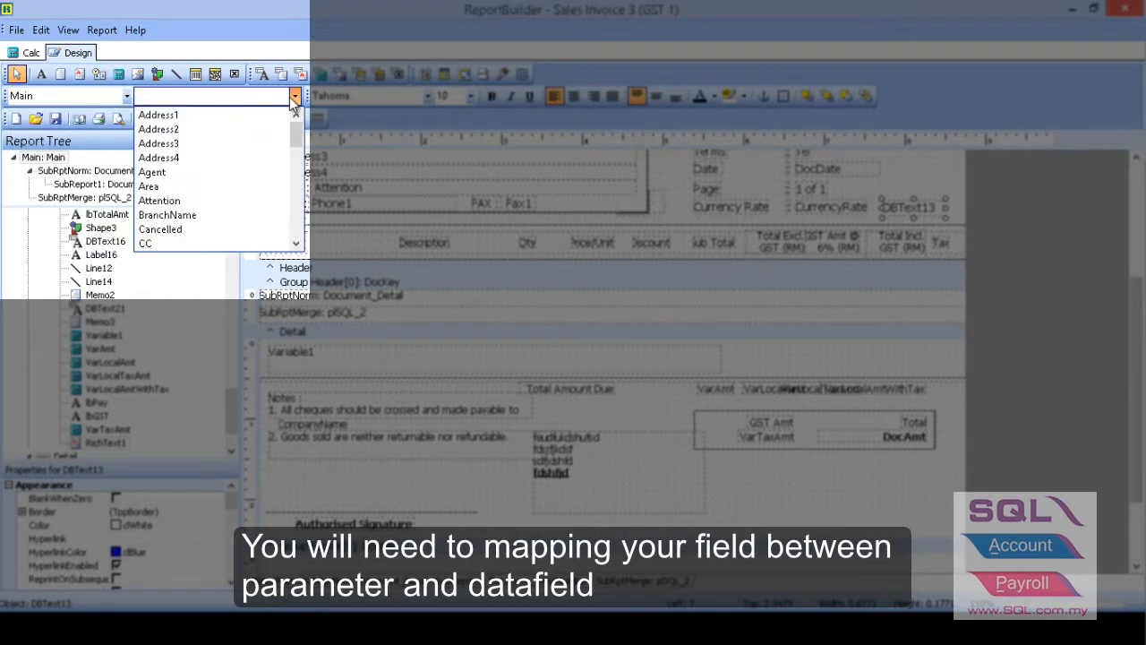
pyautogui.click(234, 176)
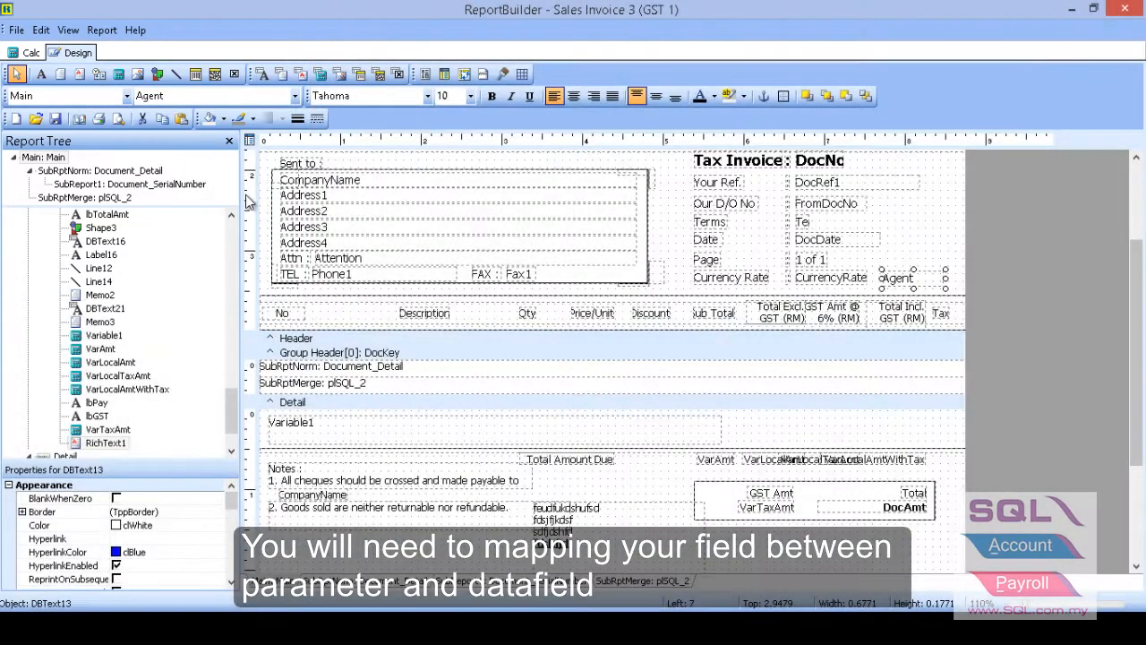
# Place a DBRichText component below the GST amount box in the DocKey group footer and map it to Main's Note field.
pyautogui.scroll(-3, 287, 215)
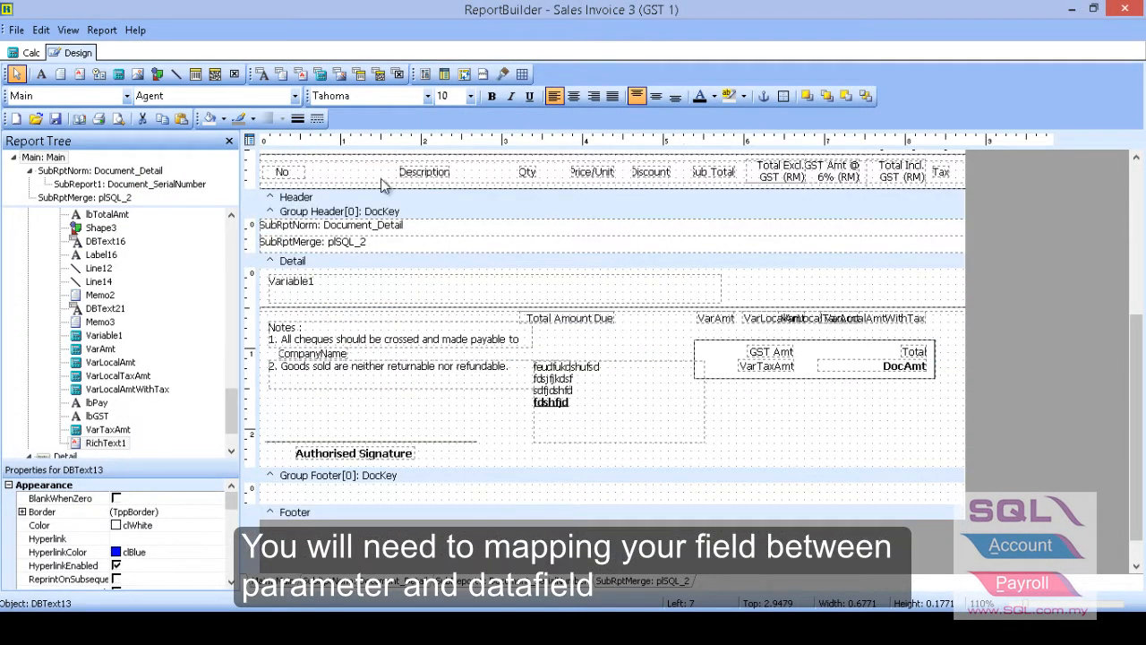
pyautogui.click(302, 76)
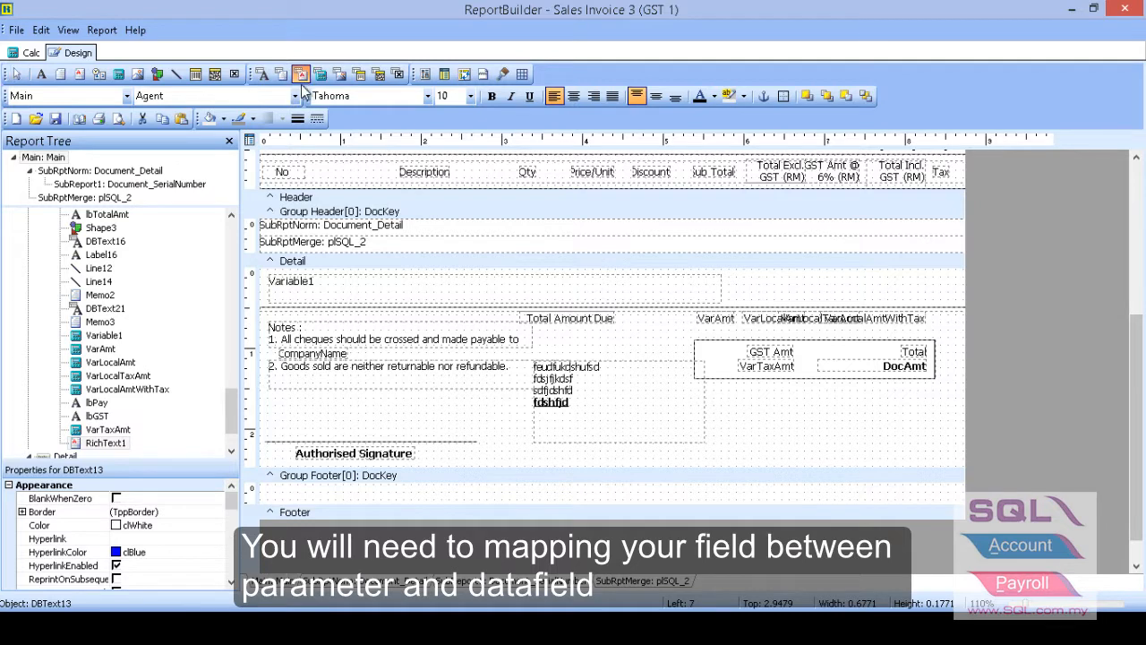
pyautogui.click(612, 391)
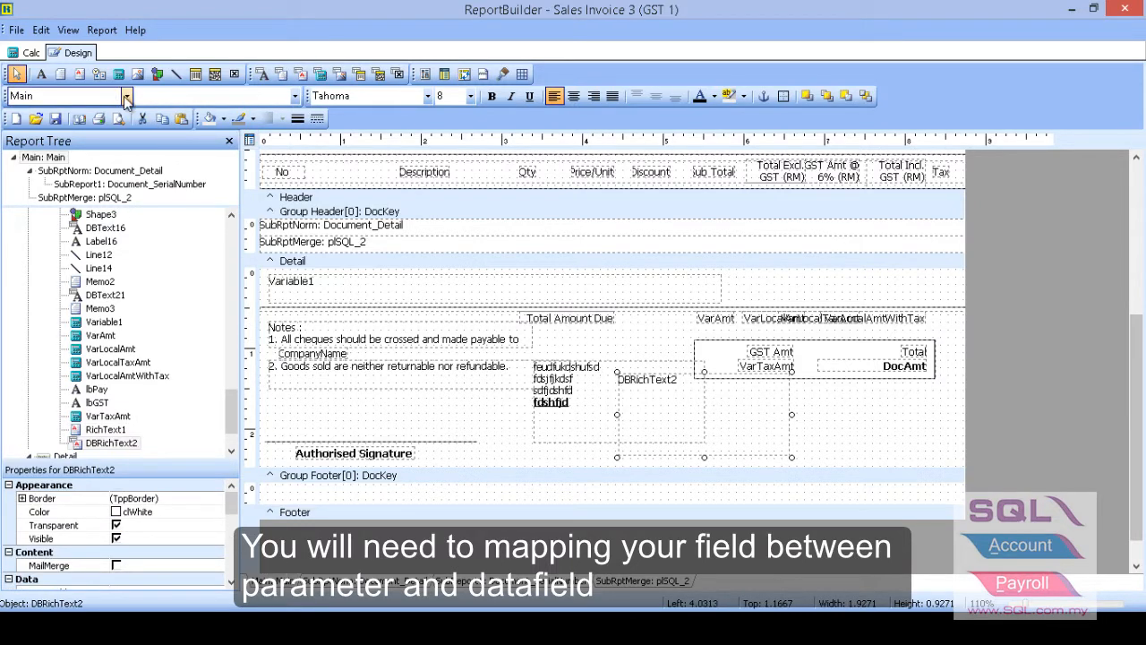
pyautogui.click(294, 96)
pyautogui.moveTo(303, 130); pyautogui.dragTo(301, 211)
pyautogui.click(229, 202)
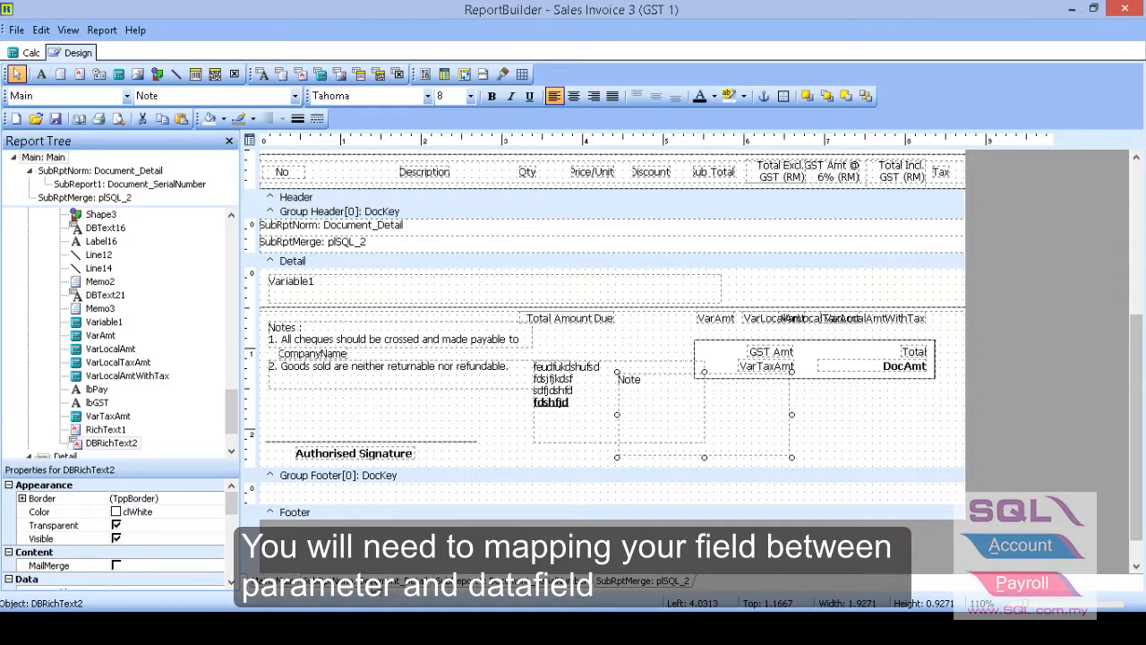
# In the Document_Detail subreport, switch the data pipeline of the Description3 rich text field to Document_Detail, keeping Description3 as the field.
pyautogui.click(327, 586)
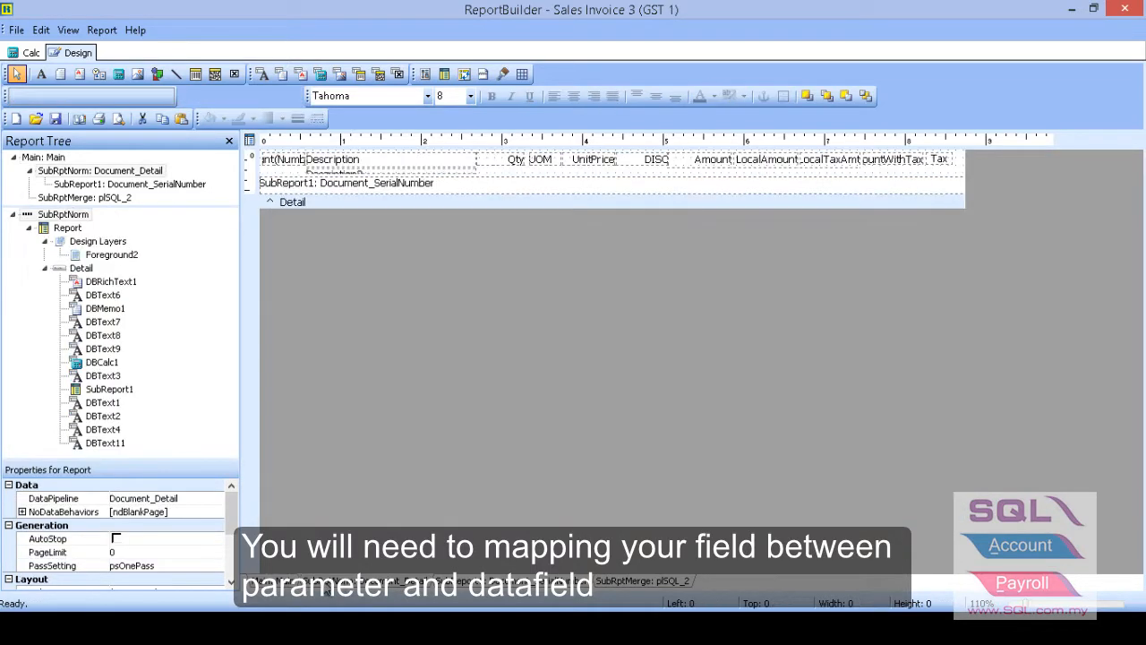
pyautogui.click(423, 173)
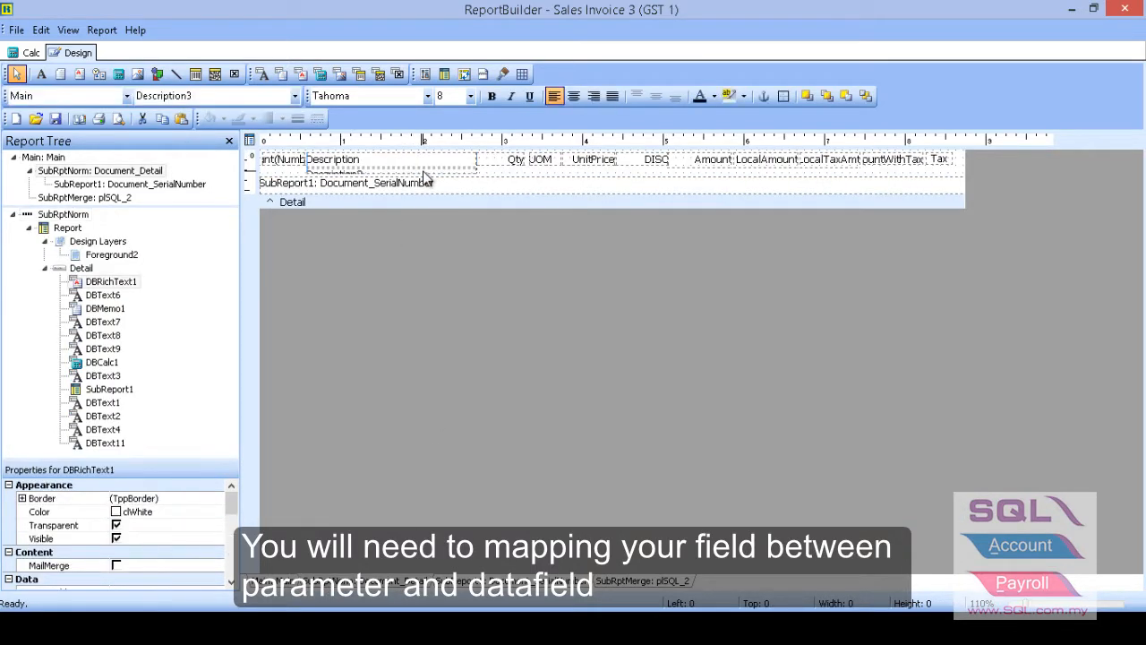
pyautogui.click(126, 97)
pyautogui.click(111, 130)
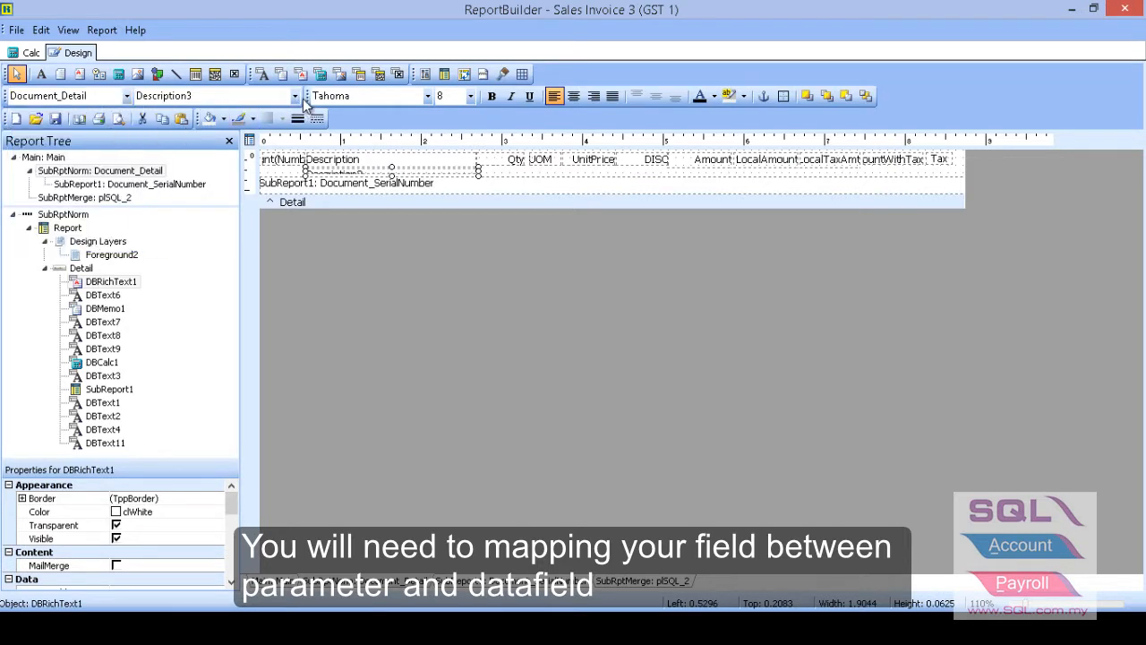
pyautogui.click(294, 96)
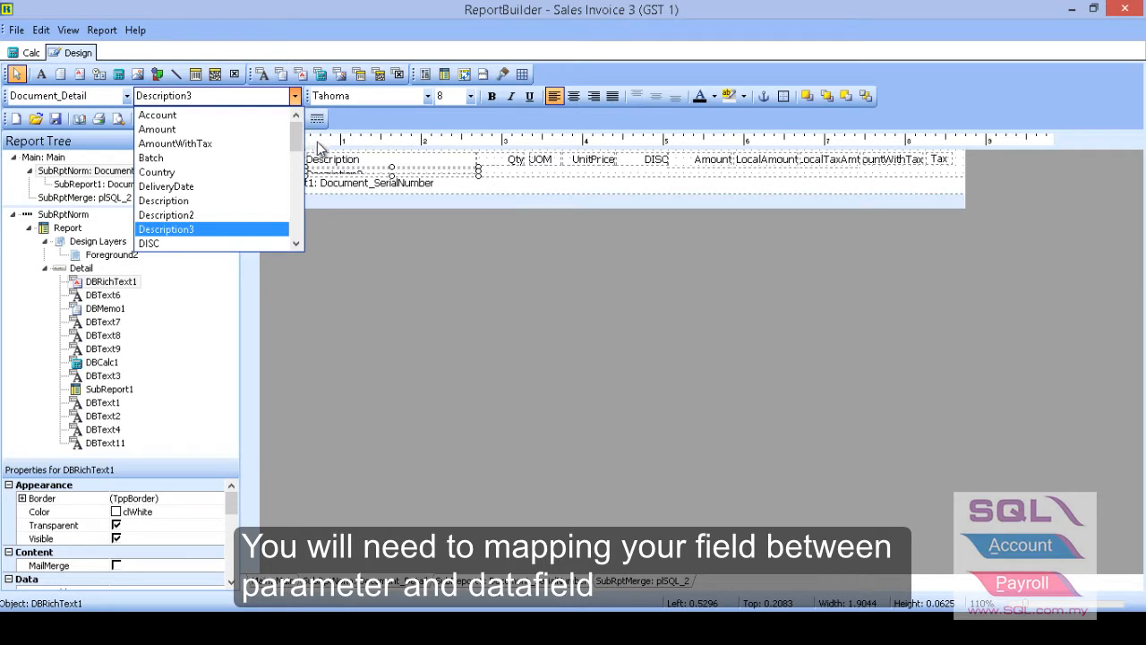
pyautogui.click(490, 175)
pyautogui.click(490, 176)
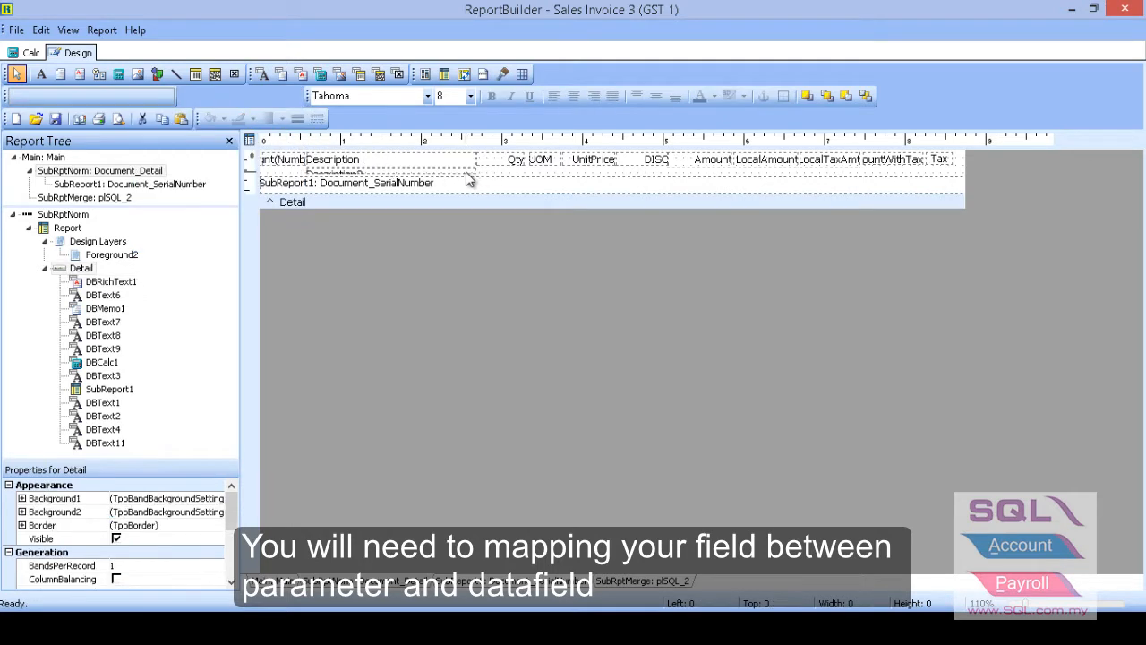
# Examine the Stretch and ShiftRelativeTo options of the Description3 rich text field and its placement below the Description memo.
pyautogui.click(467, 177)
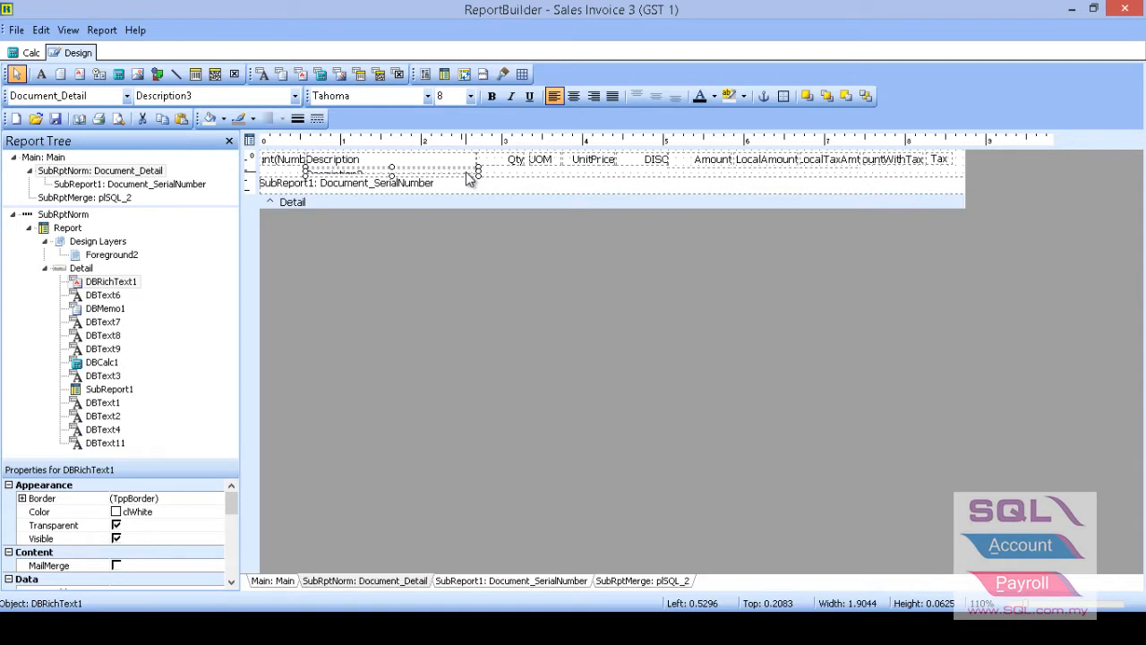
pyautogui.rightClick(467, 178)
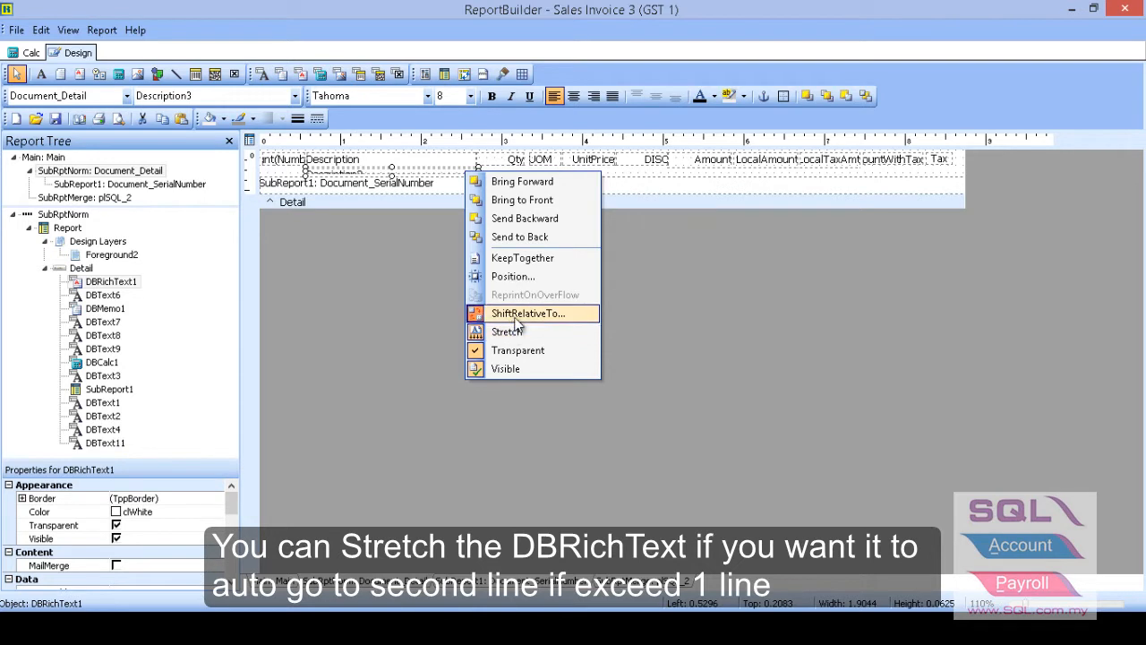
pyautogui.click(441, 173)
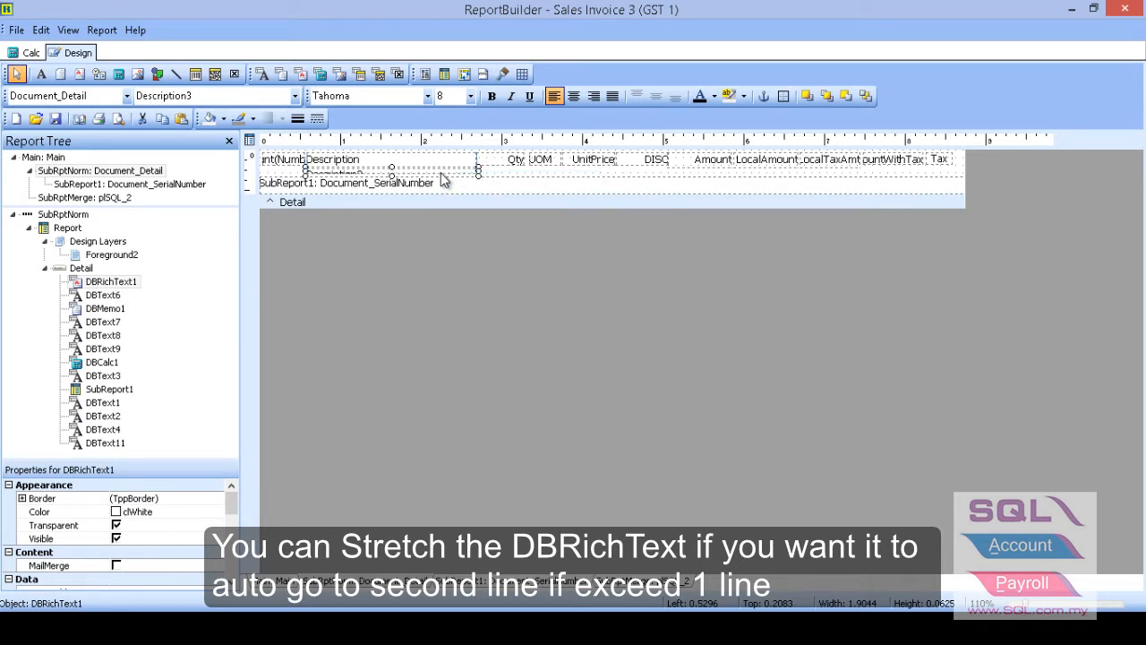
pyautogui.click(389, 169)
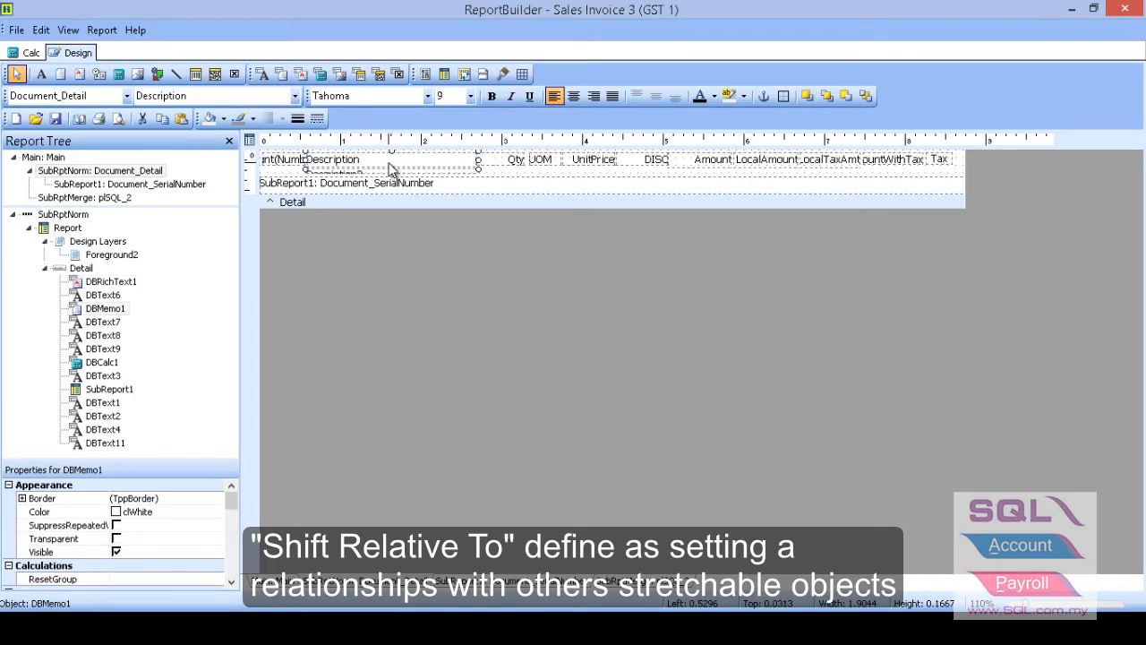
pyautogui.click(346, 176)
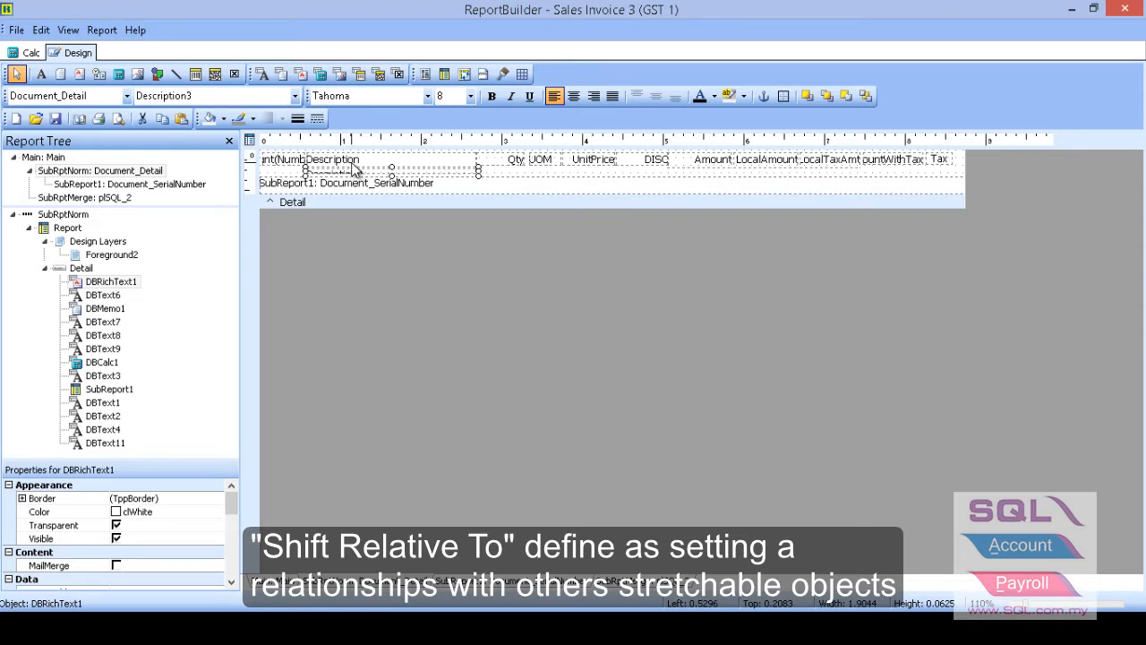
pyautogui.click(356, 170)
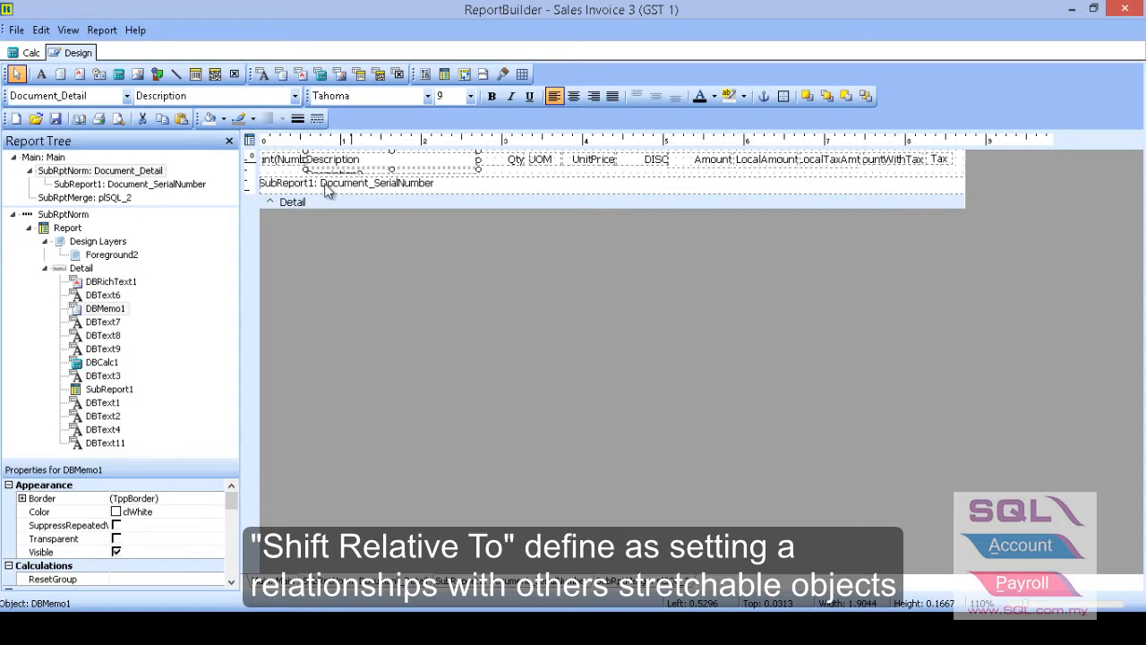
pyautogui.click(335, 175)
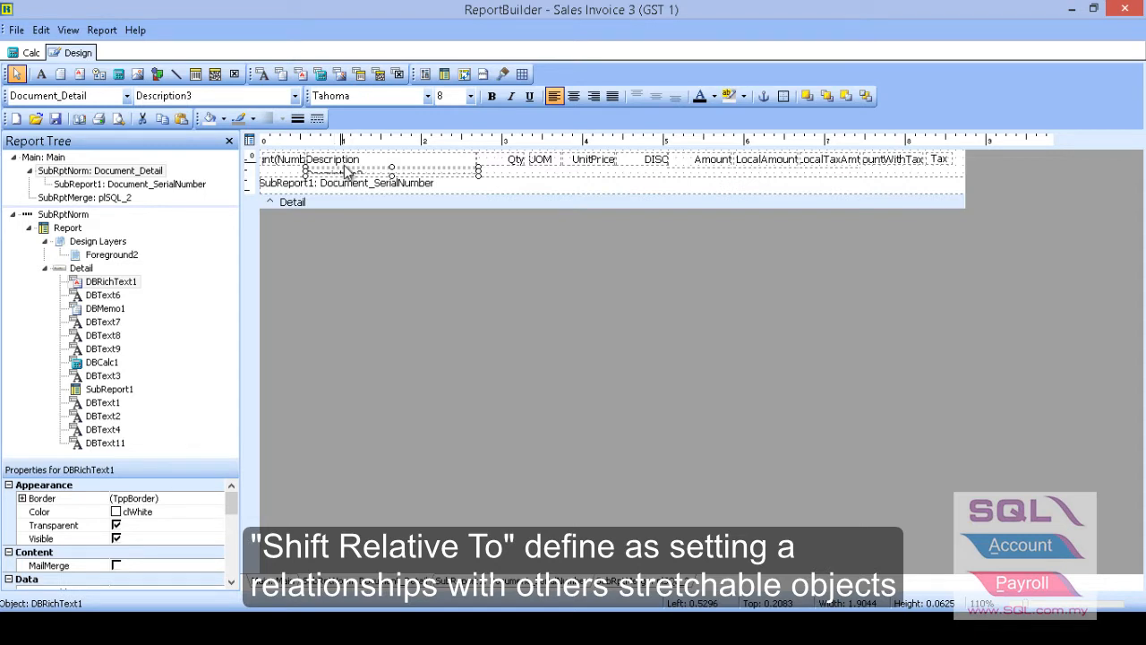
# Set the Description3 rich text field to shift relative to DBMemo1.
pyautogui.rightClick(349, 177)
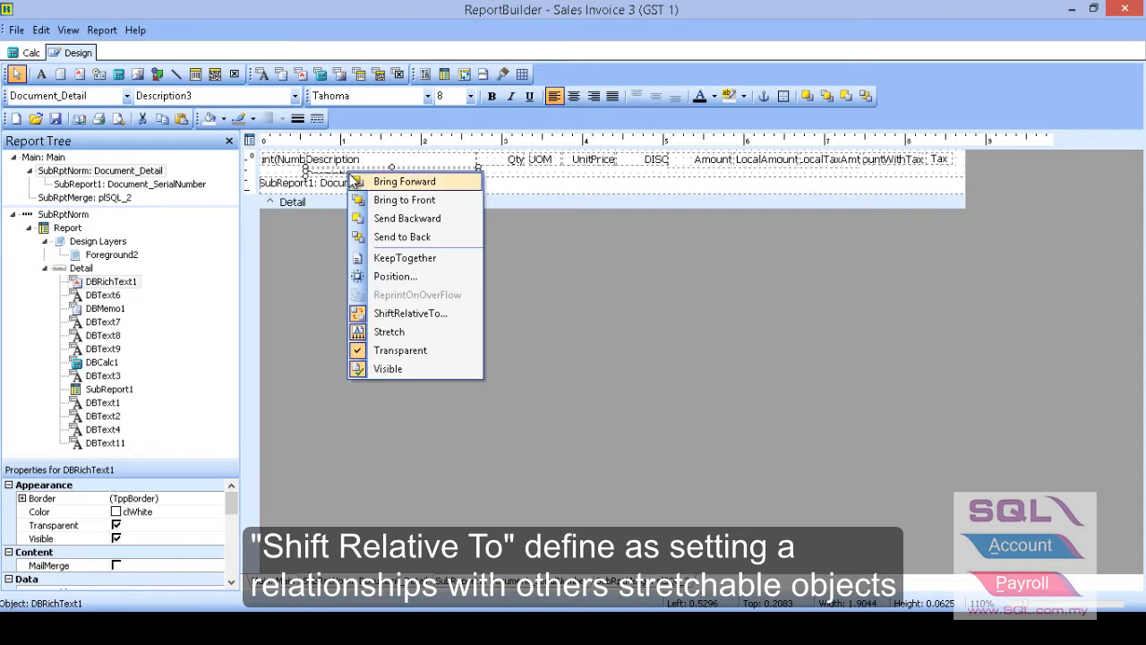
pyautogui.click(385, 315)
pyautogui.click(608, 310)
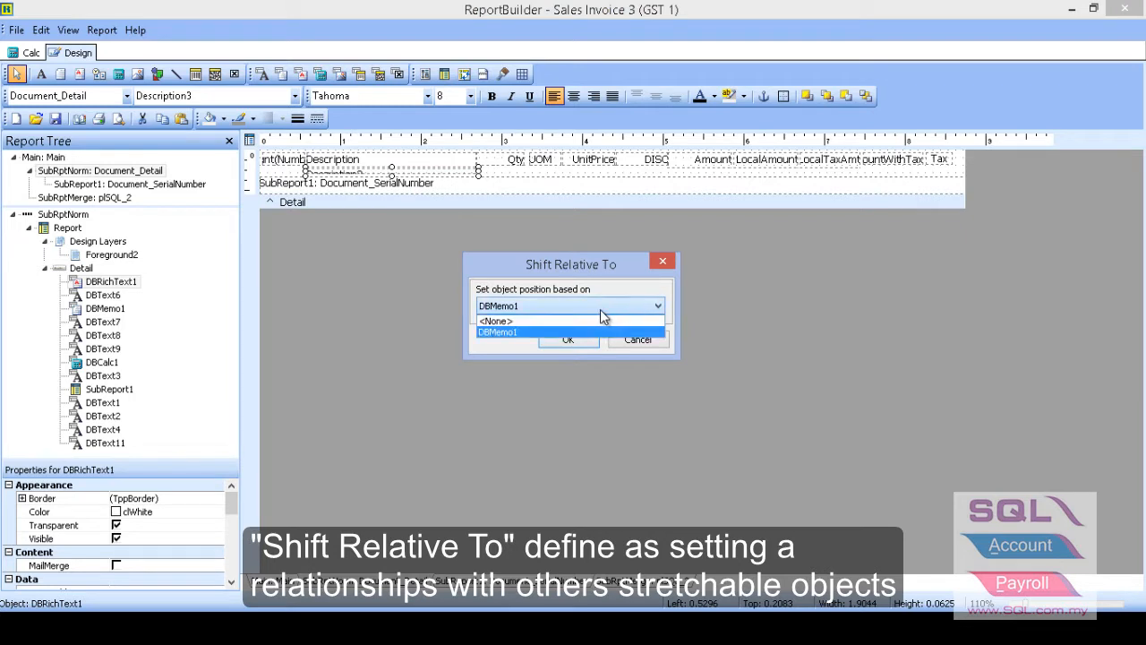
pyautogui.click(532, 333)
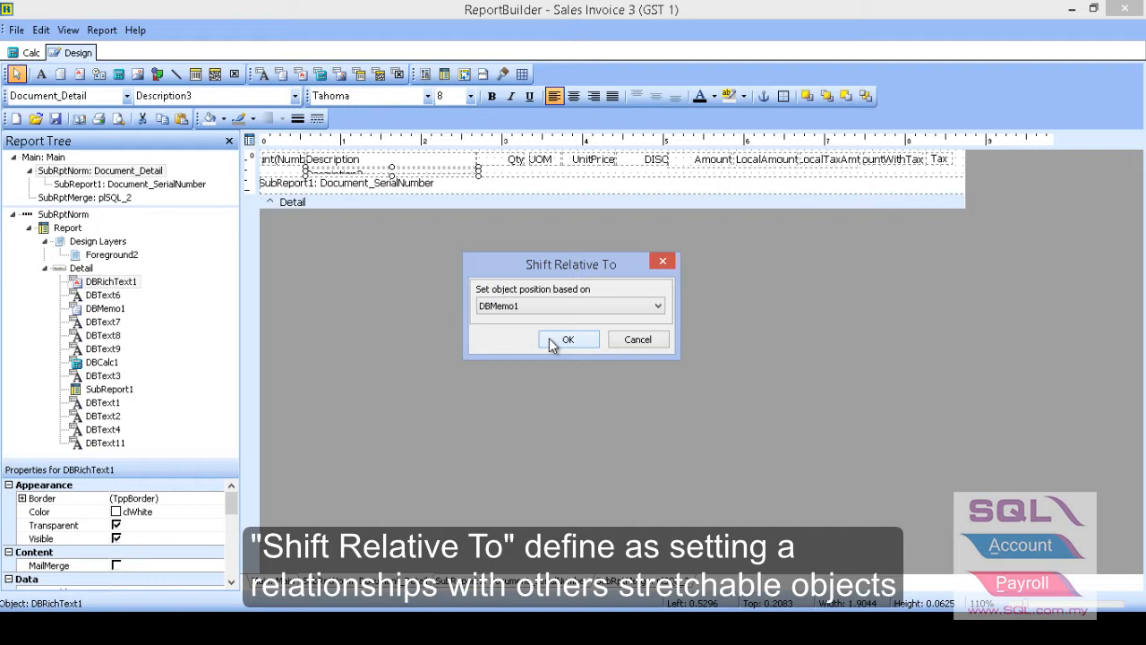
pyautogui.click(568, 339)
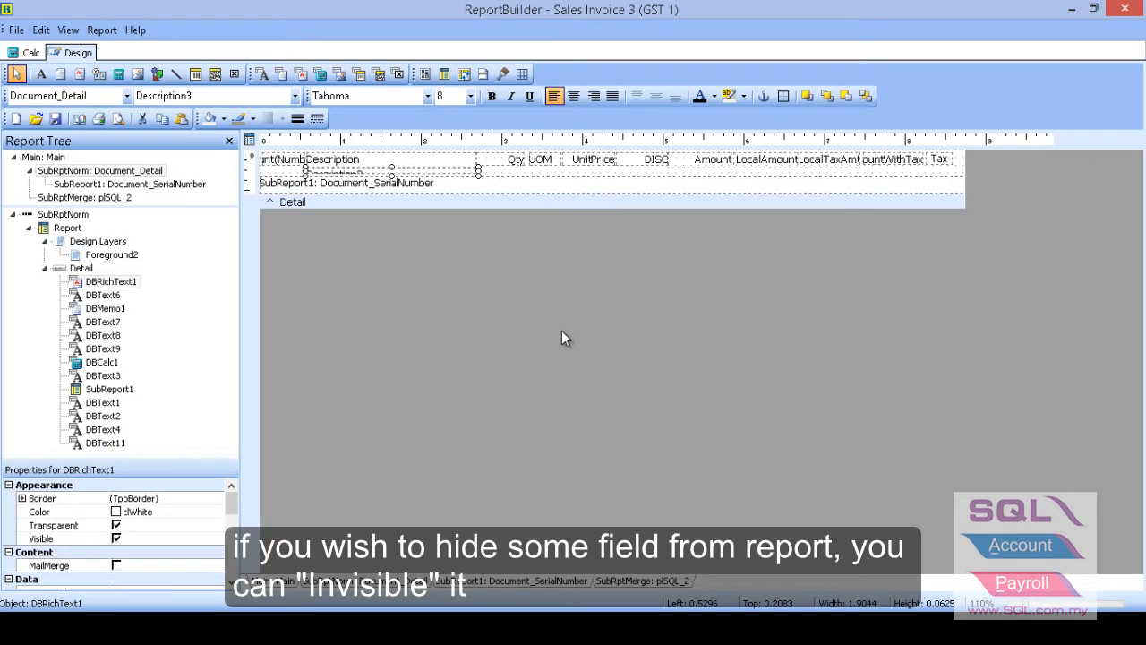
# Make the DISC field in the subreport's detail band invisible so it is hidden from the report.
pyautogui.click(648, 168)
pyautogui.rightClick(648, 167)
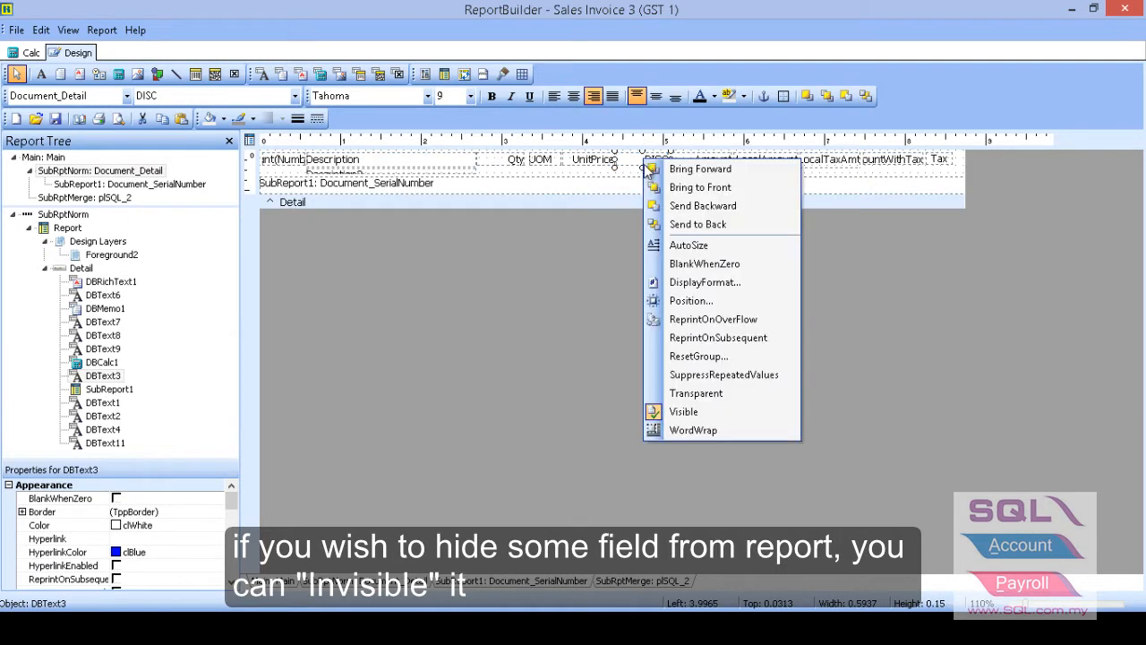
pyautogui.click(683, 412)
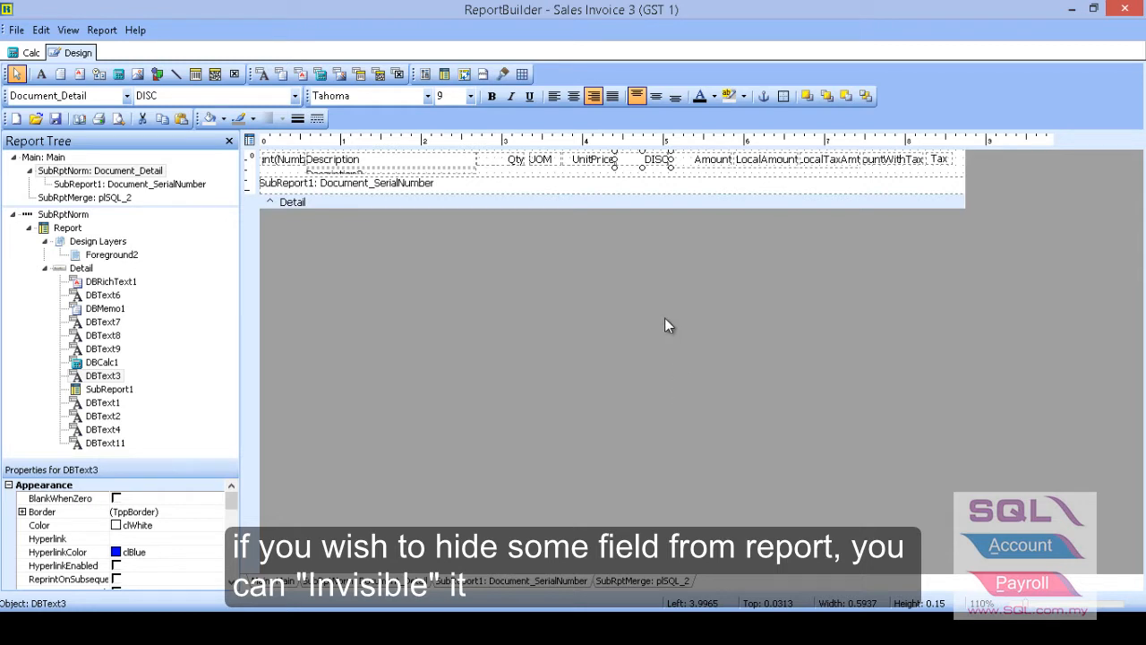
# Give the UnitPrice field a three-decimal display format, #,0.000;-#,0.000, based on the -1,234.40 preset.
pyautogui.click(606, 163)
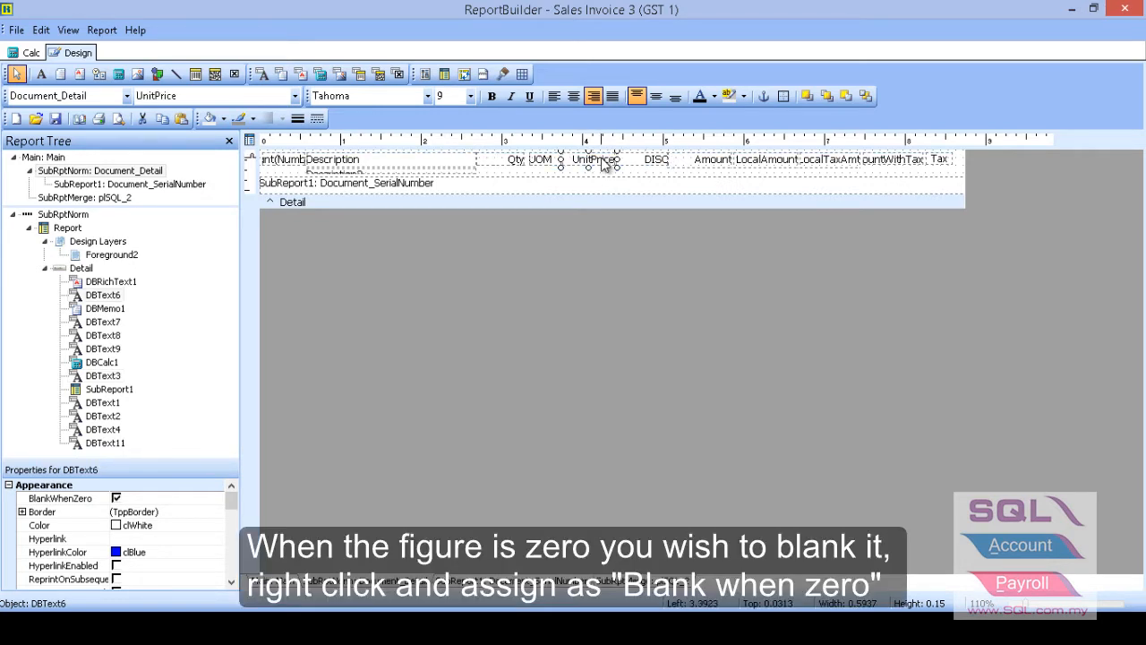
pyautogui.rightClick(604, 163)
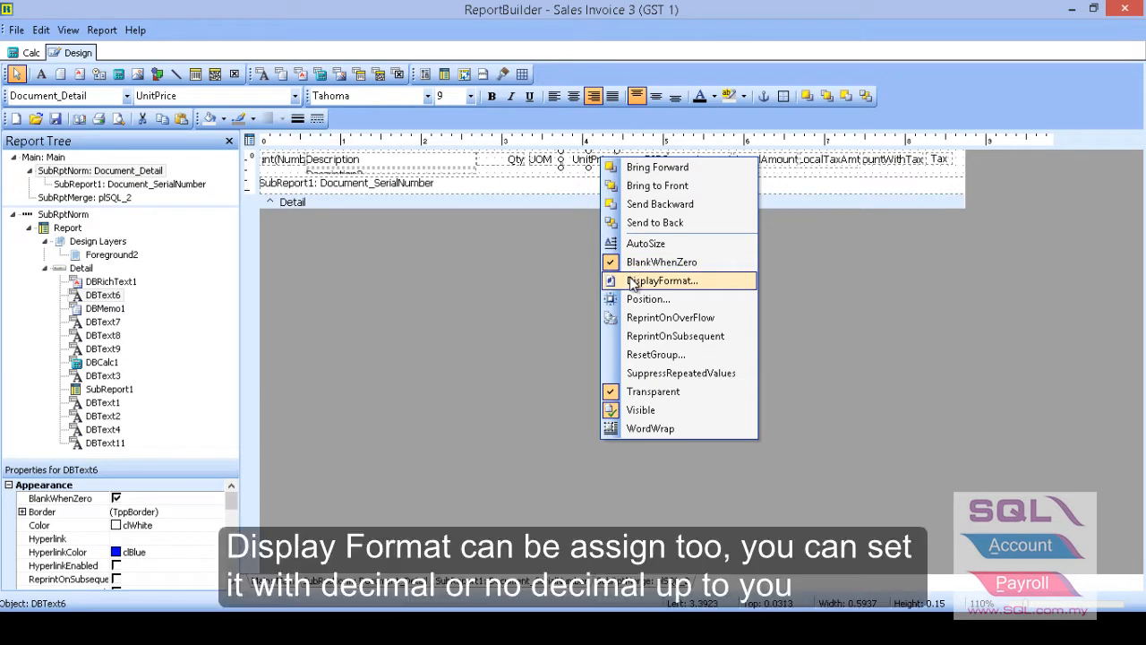
pyautogui.click(632, 283)
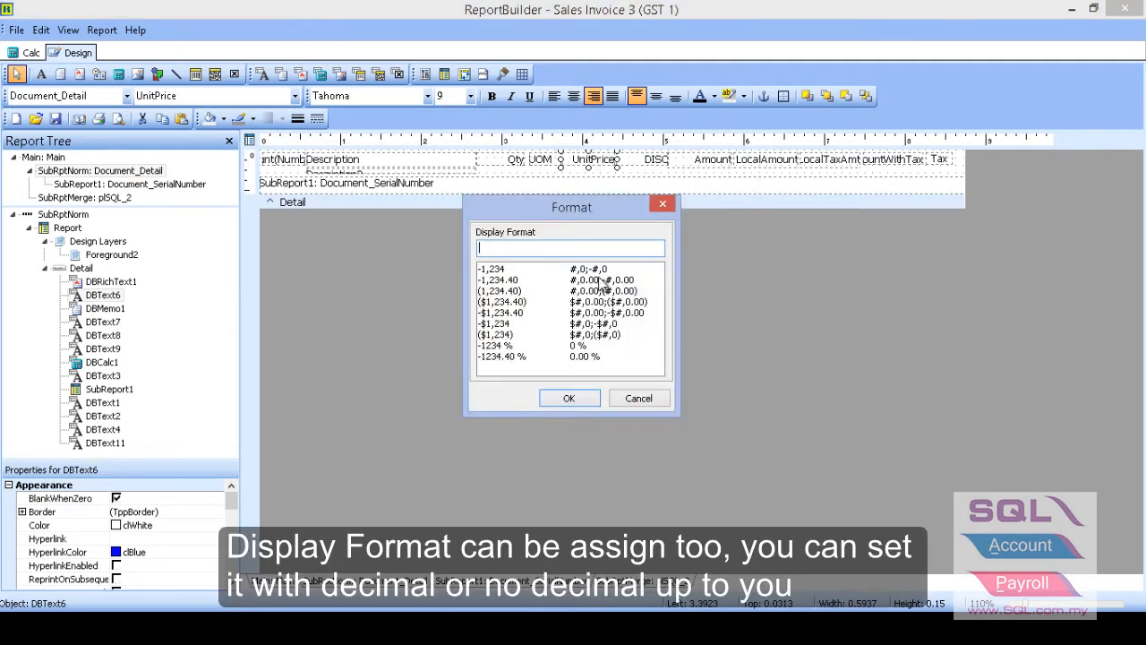
pyautogui.click(509, 280)
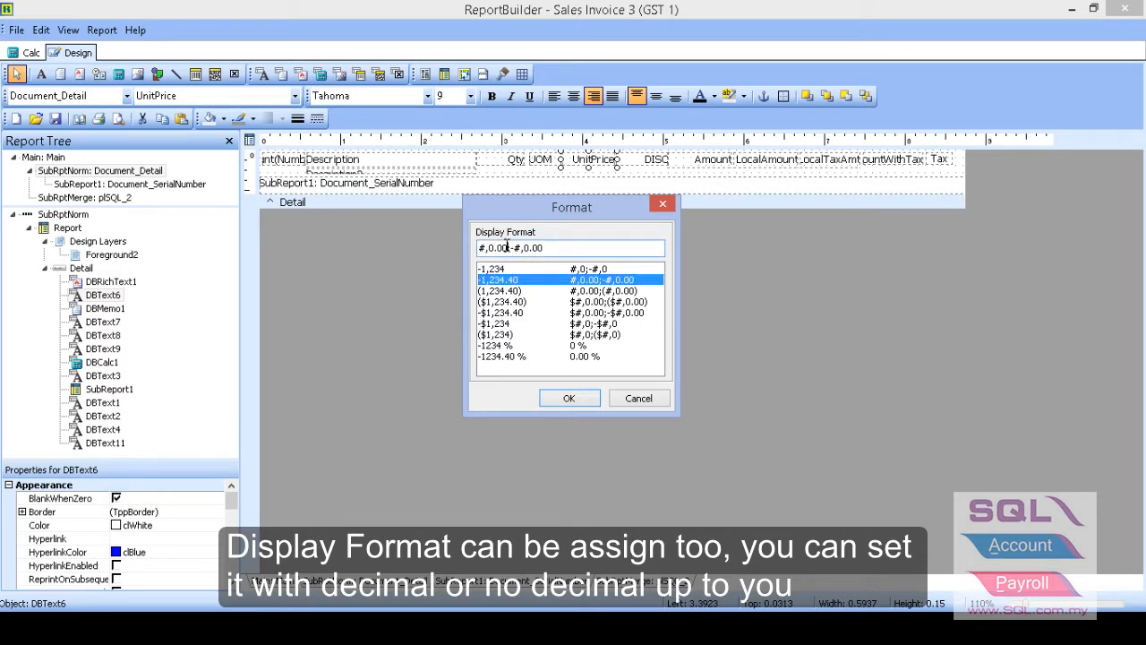
pyautogui.click(507, 247)
pyautogui.write('0')
pyautogui.click(552, 248)
pyautogui.write('0')
pyautogui.click(570, 400)
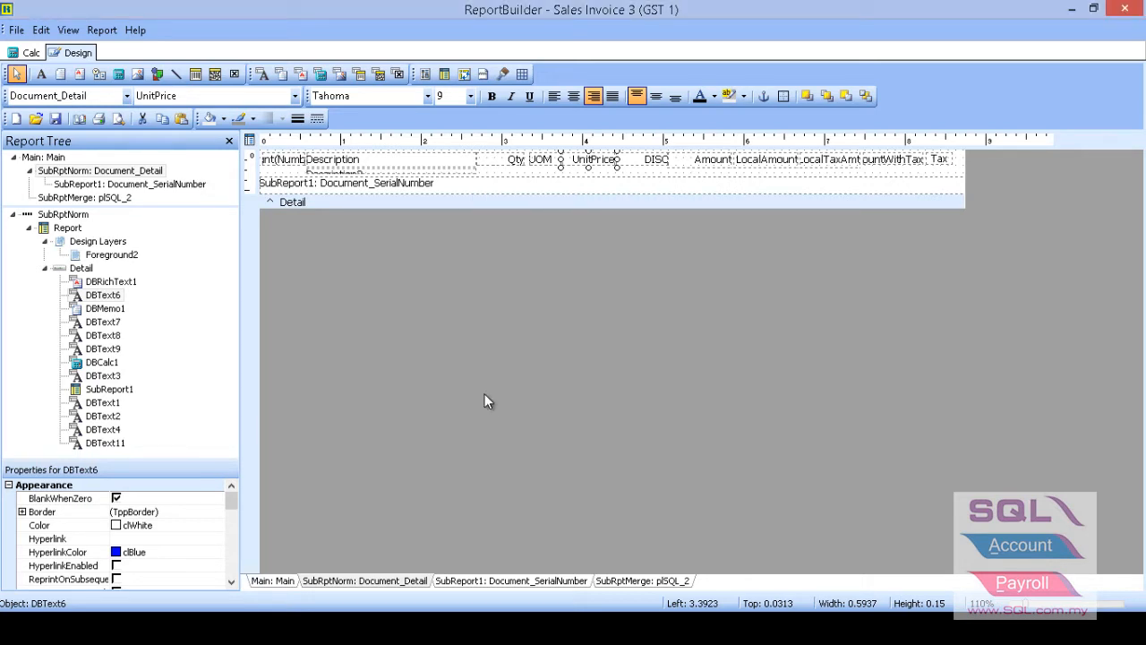
# Leave the report designer and examine the Sales Invoice 3 (GST 1) preview from the invoice header down through the item lines.
pyautogui.click(16, 30)
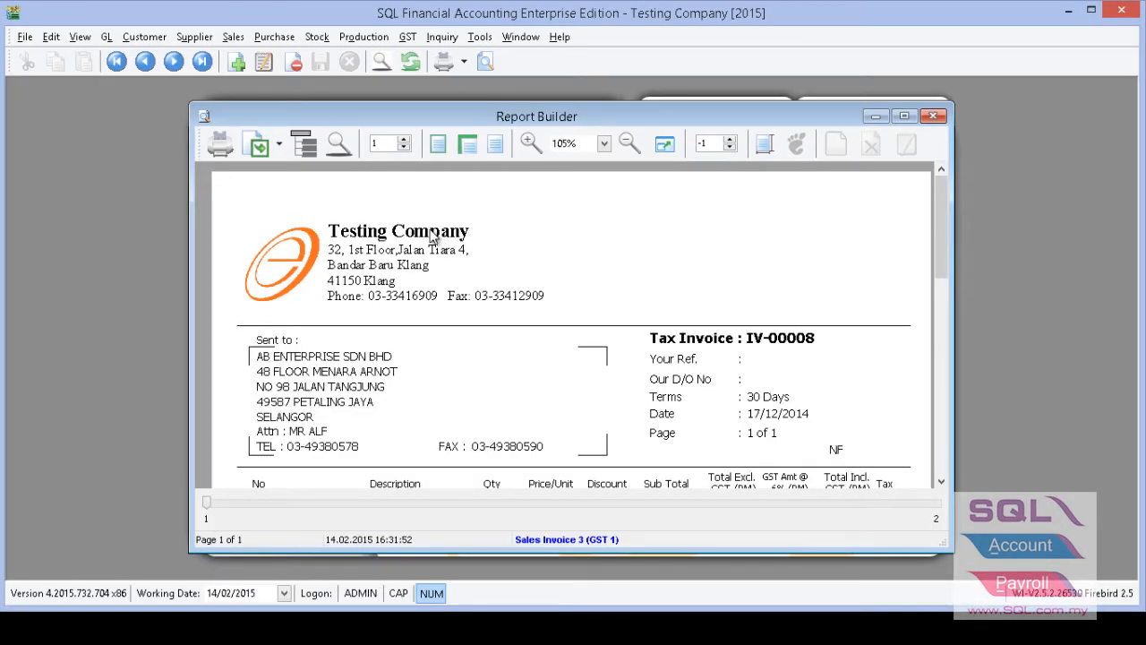
pyautogui.scroll(-1, 360, 268)
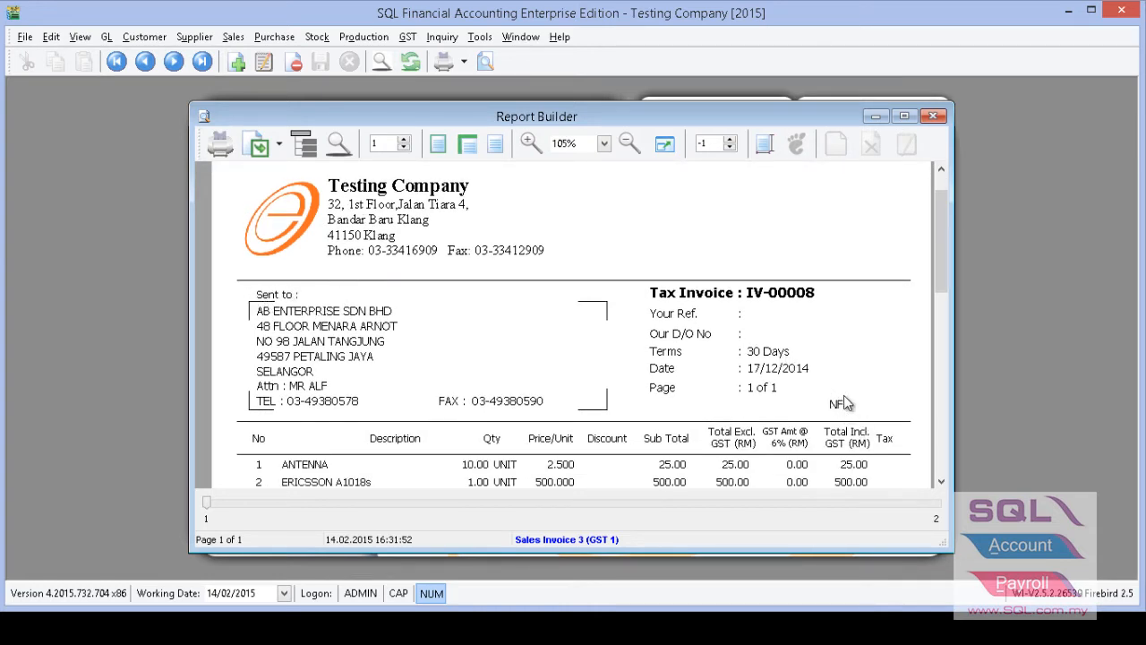
pyautogui.scroll(-2, 773, 385)
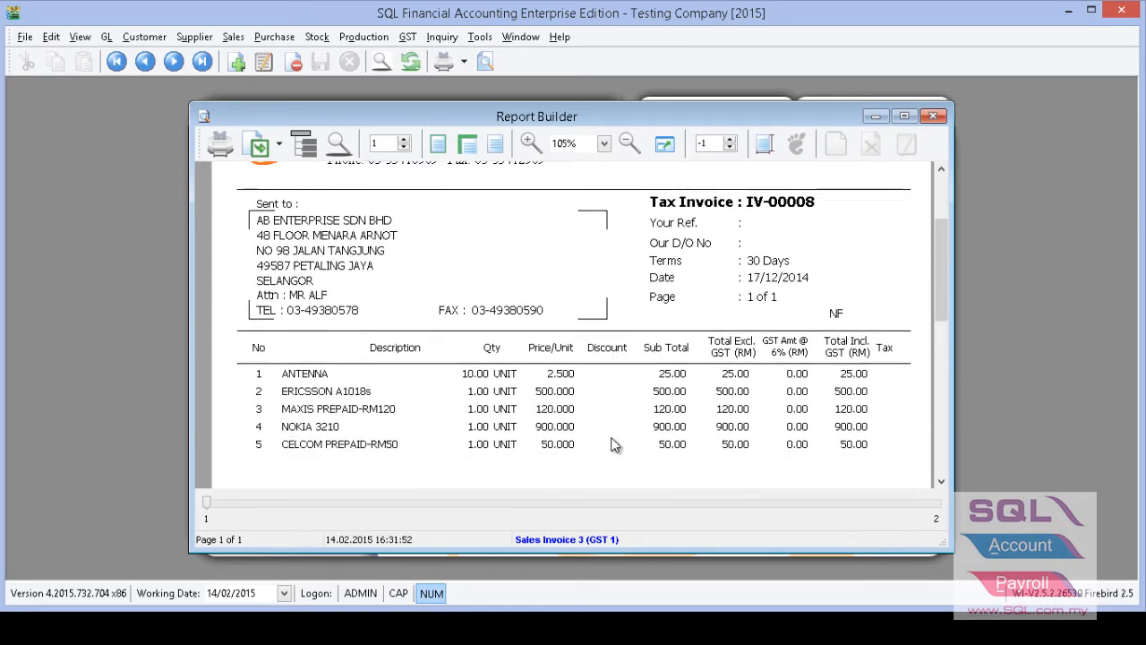
pyautogui.scroll(-6, 615, 427)
pyautogui.scroll(-5, 616, 423)
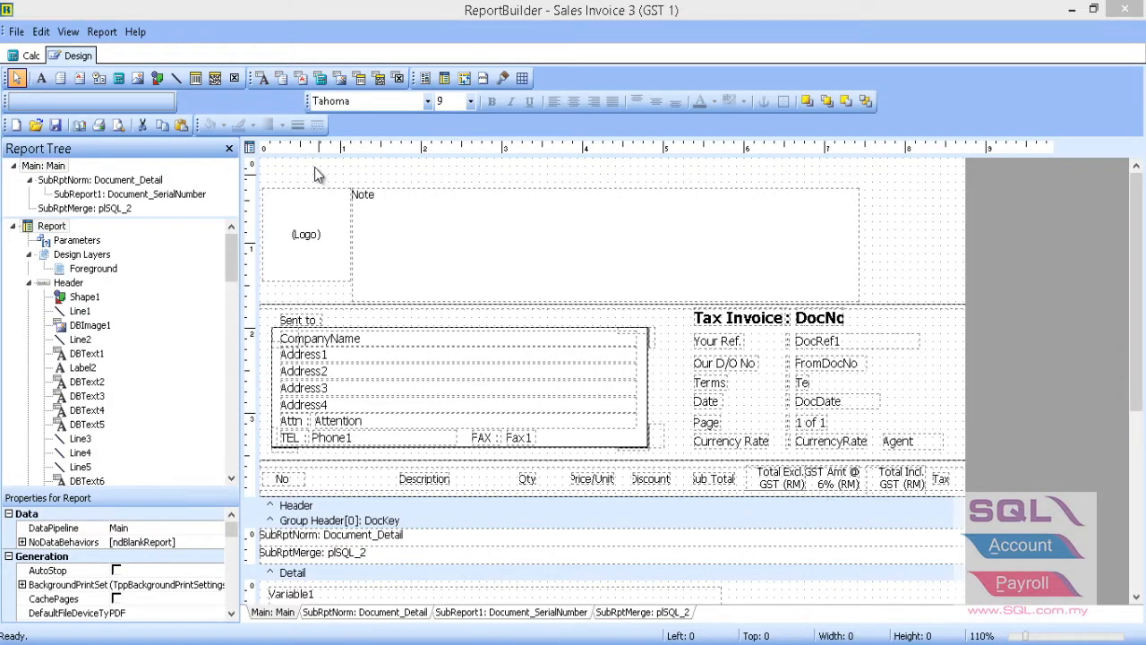
# Place a horizontal line above the Note field in the report header and widen it to about 2.43.
pyautogui.click(179, 78)
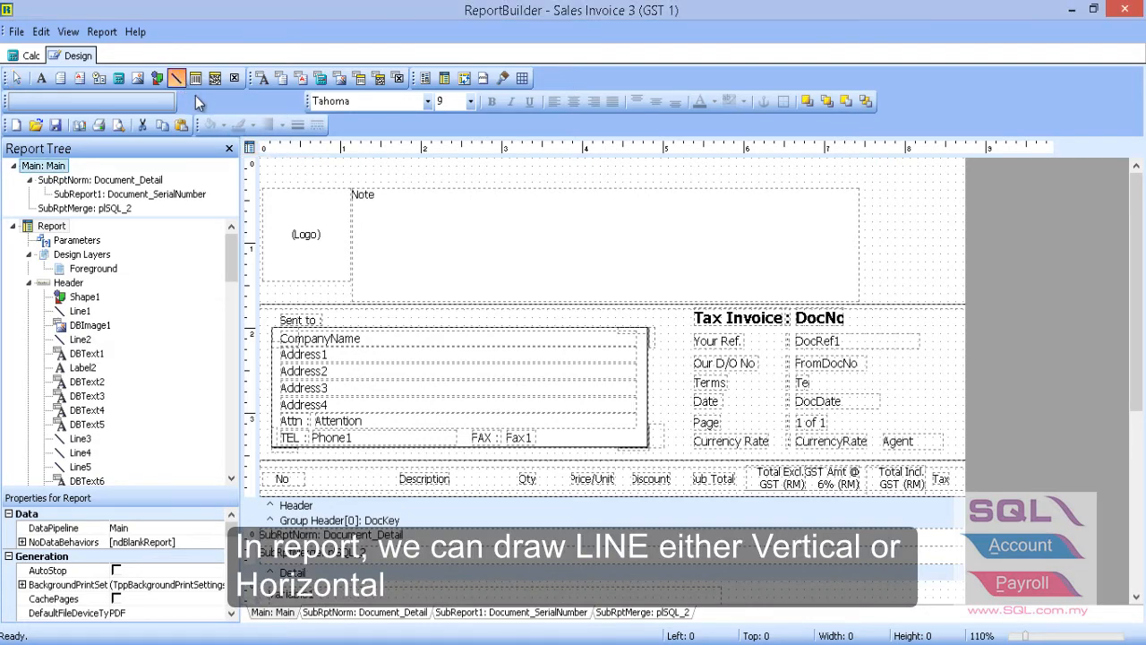
pyautogui.click(448, 171)
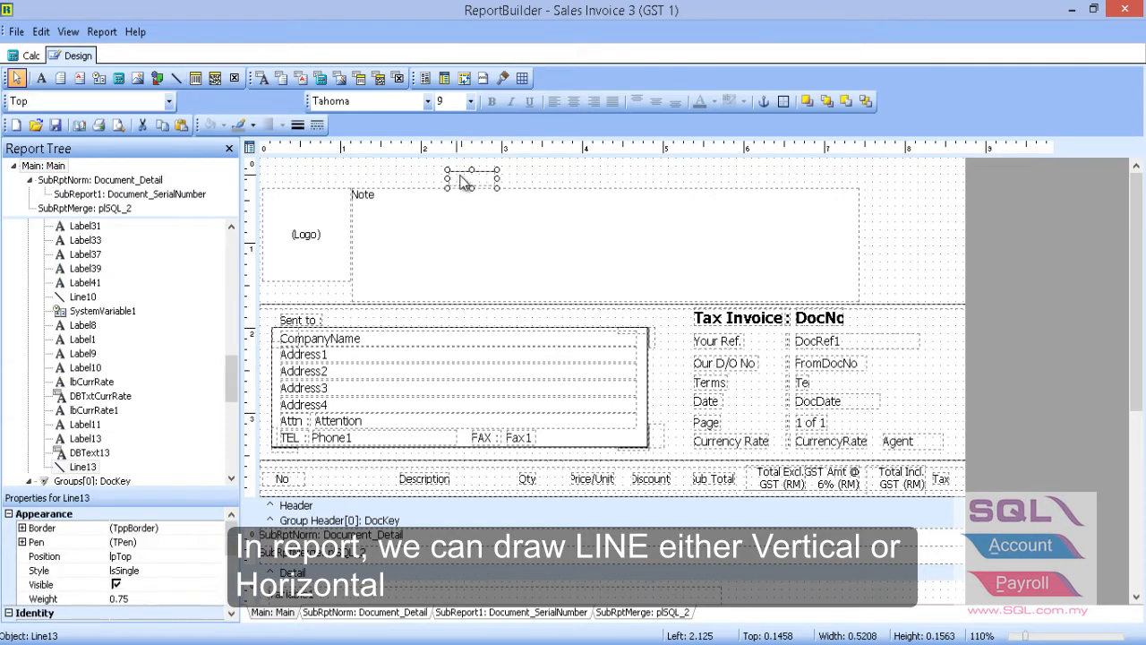
pyautogui.moveTo(497, 179); pyautogui.dragTo(667, 179)
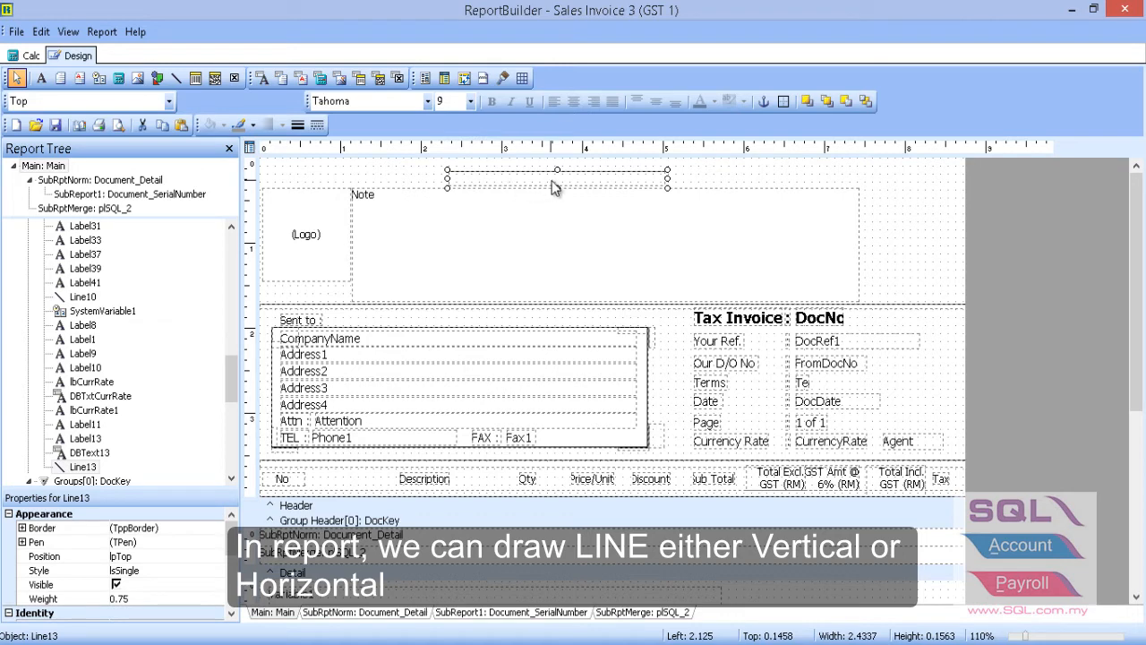
# Make the new line vertical with the Left position, stretch it to about 0.83 high, and move it above the Tax Invoice block.
pyautogui.click(168, 102)
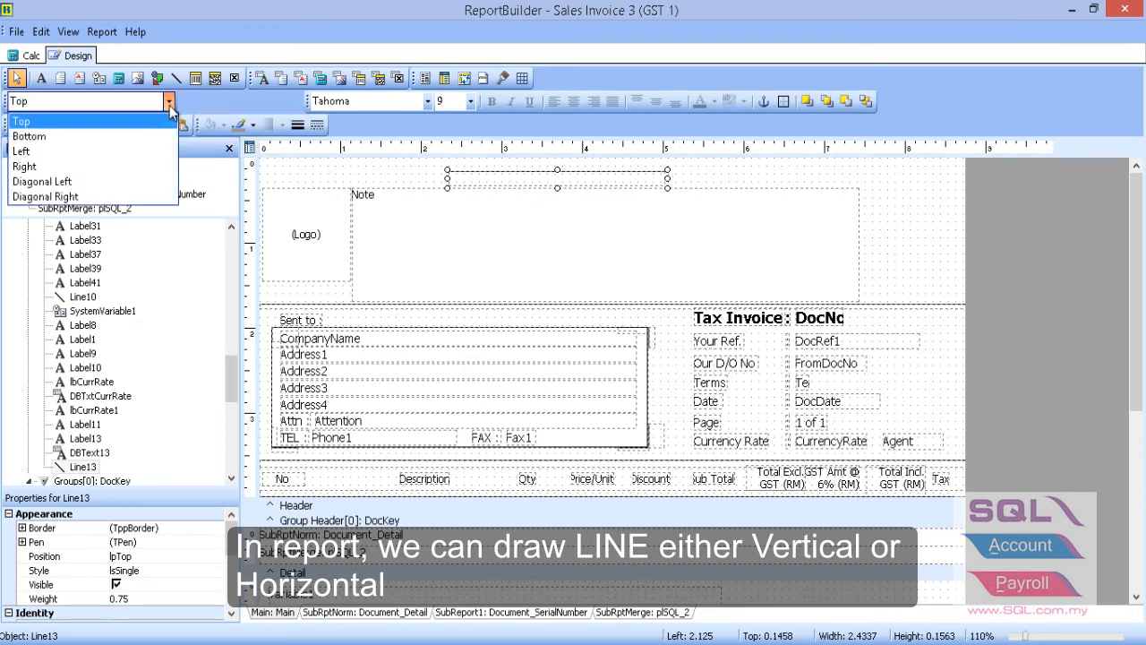
pyautogui.click(143, 151)
pyautogui.moveTo(556, 186); pyautogui.dragTo(556, 251)
pyautogui.moveTo(551, 178); pyautogui.dragTo(777, 182)
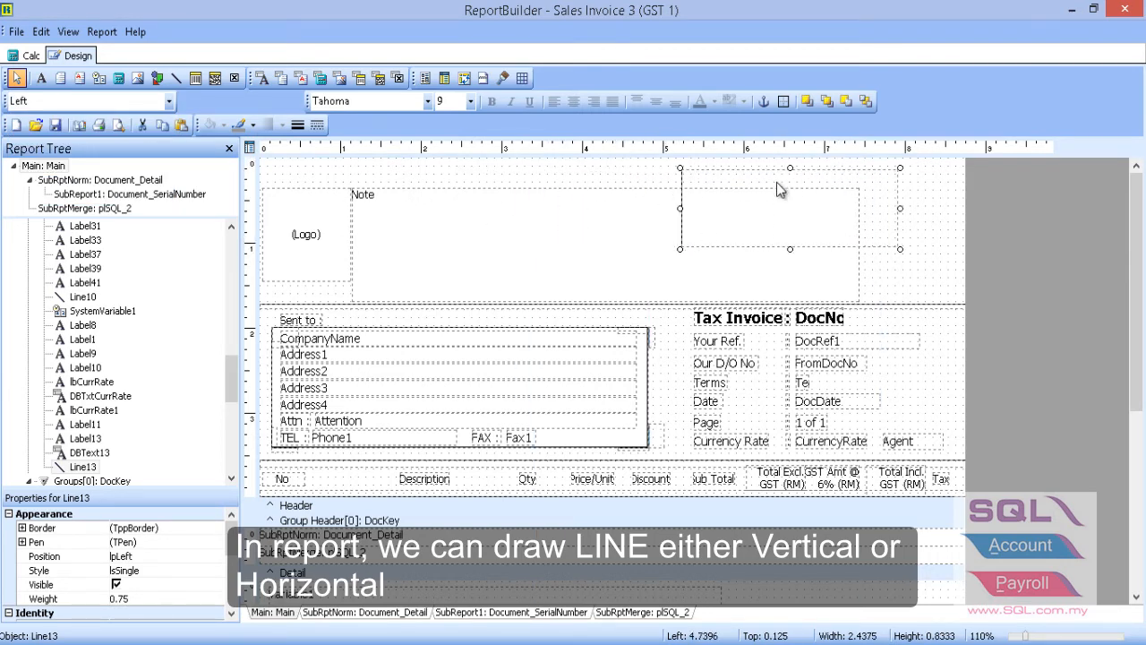
# Set the line's position back to Top and reduce its height to about 0.11.
pyautogui.click(168, 101)
pyautogui.click(120, 126)
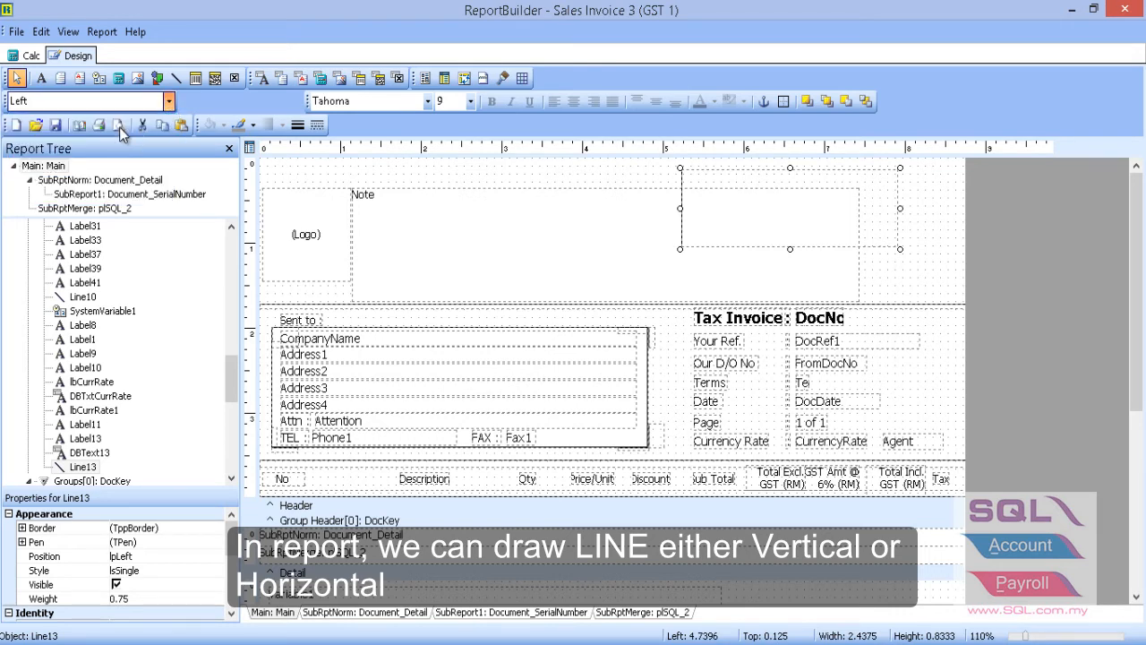
pyautogui.moveTo(793, 223); pyautogui.dragTo(791, 181)
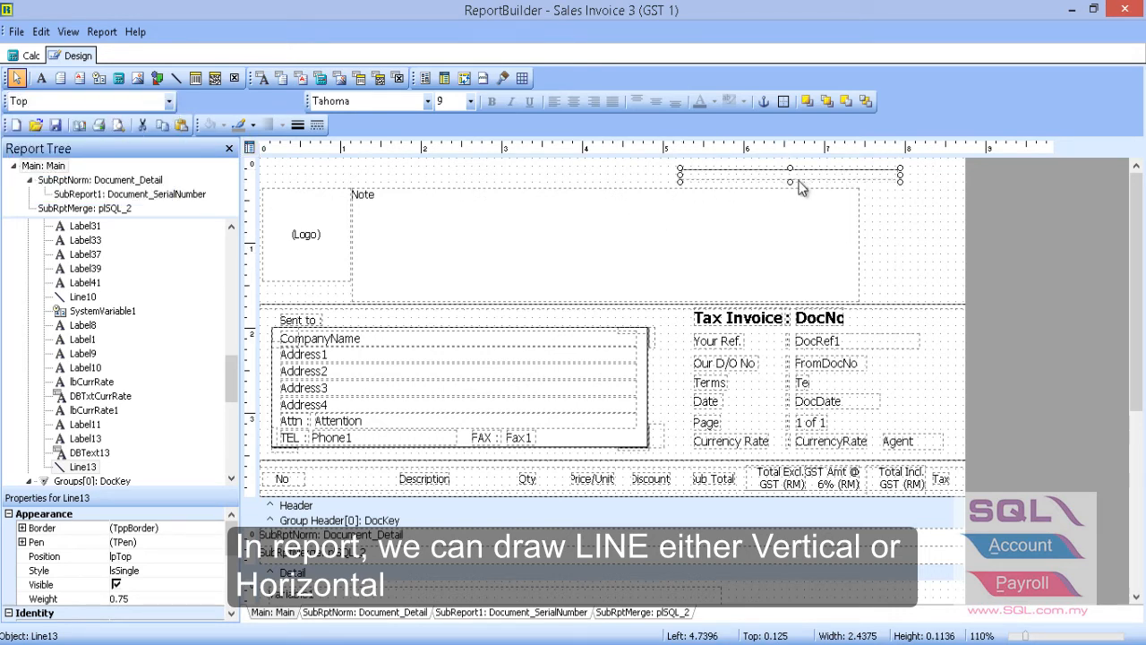
# Place a rectangle shape about 0.52 by 0.52 beside the header's Note field and view the available shape types.
pyautogui.click(158, 79)
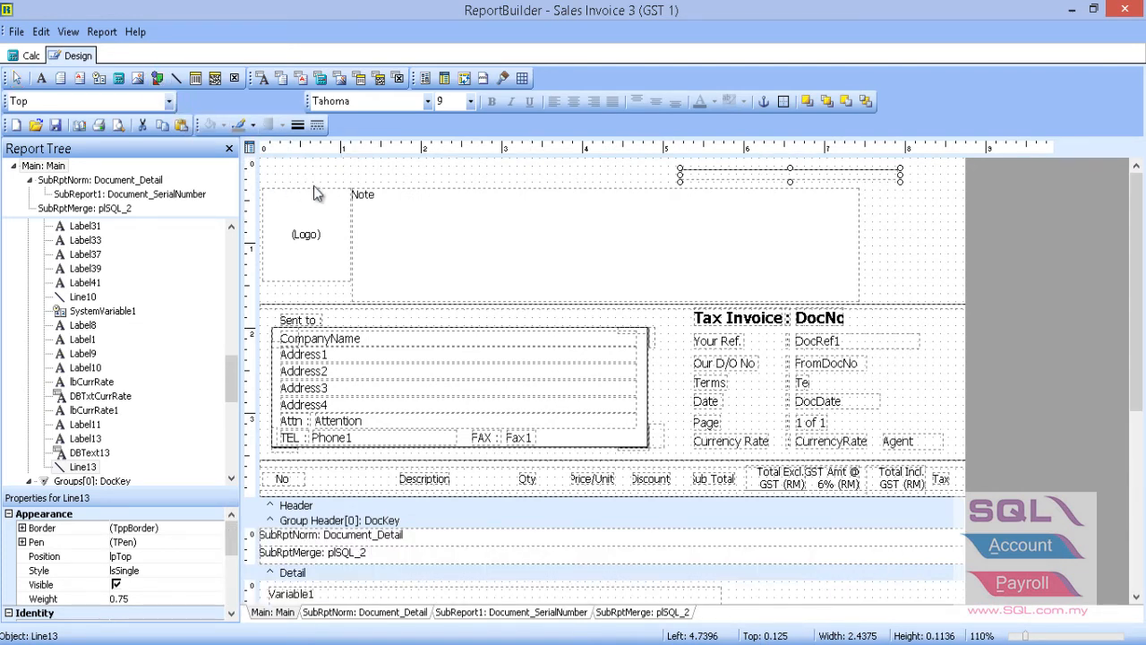
pyautogui.click(866, 195)
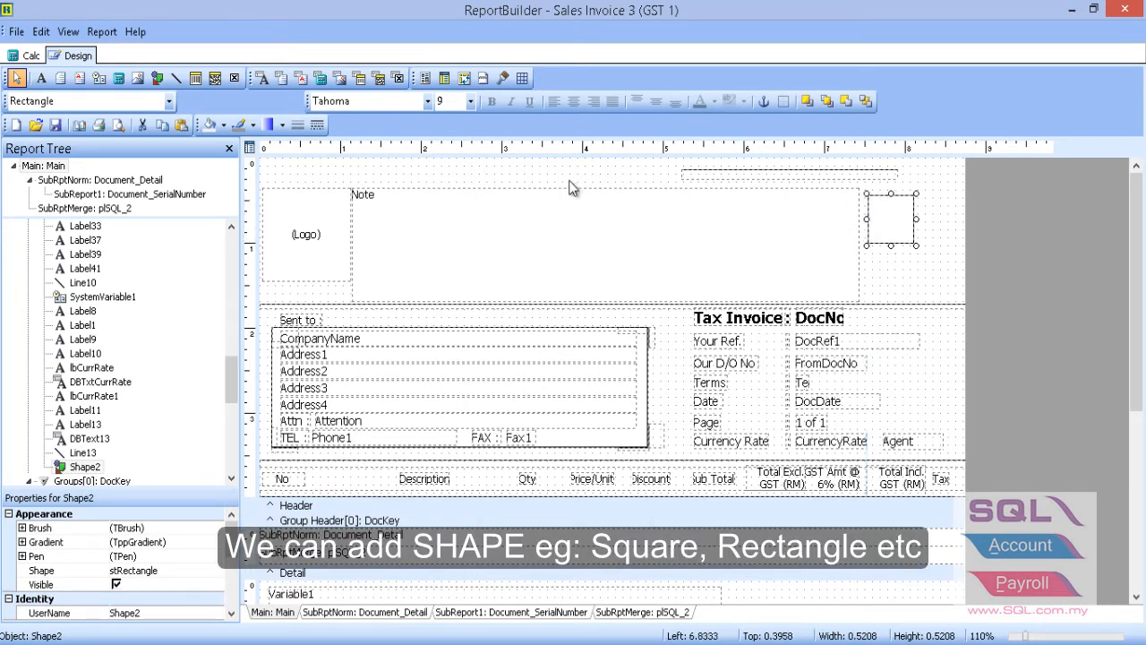
pyautogui.click(168, 101)
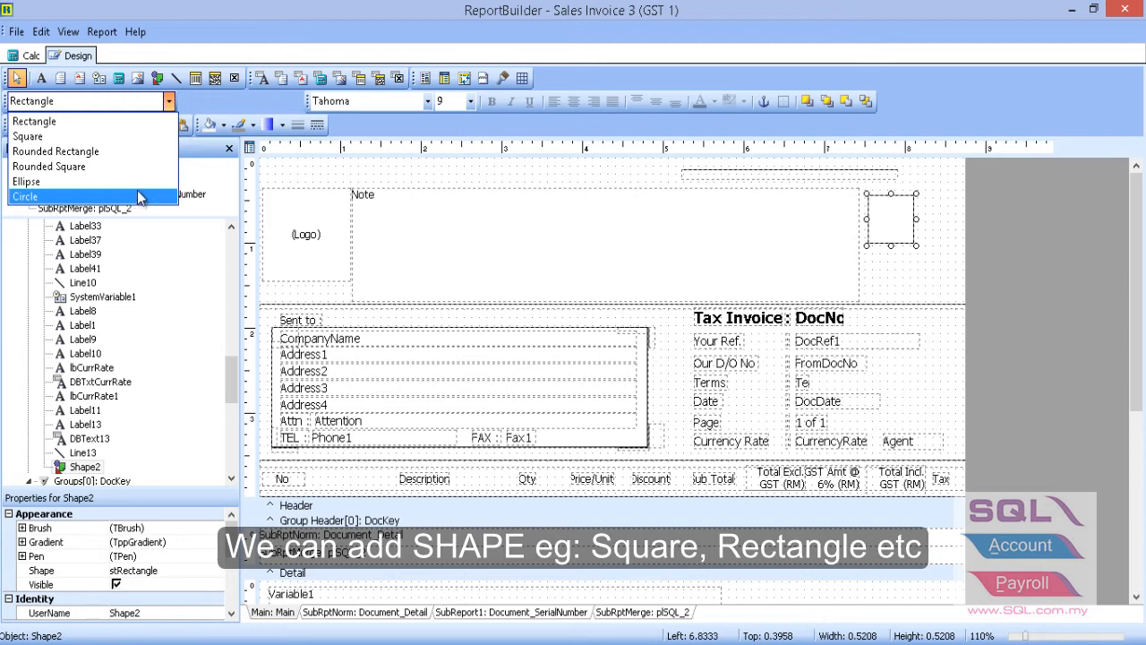
# Place an image below the DocAmt total box in the group footer, at about 6.60 left and 1.54 top.
pyautogui.click(139, 81)
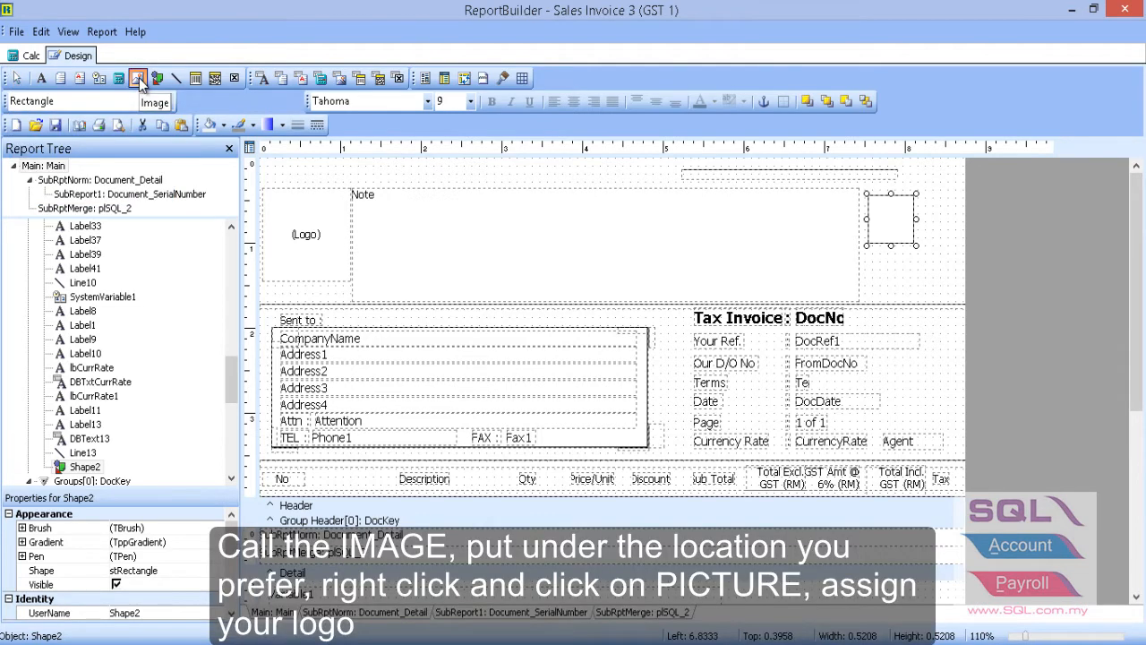
pyautogui.scroll(-5, 577, 370)
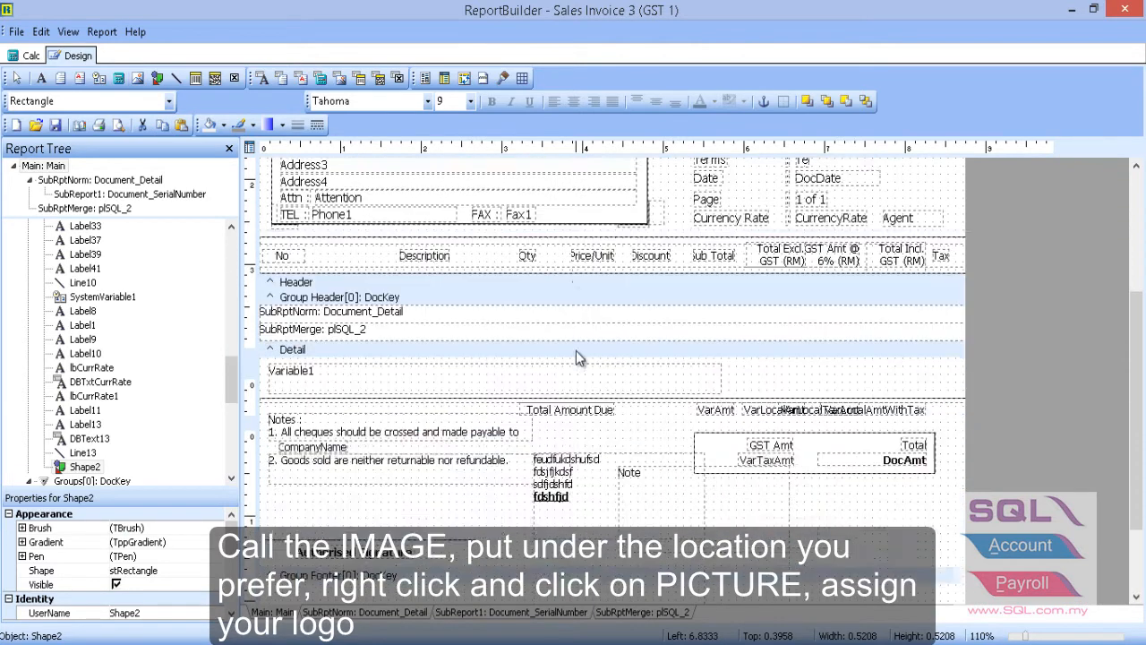
pyautogui.click(859, 400)
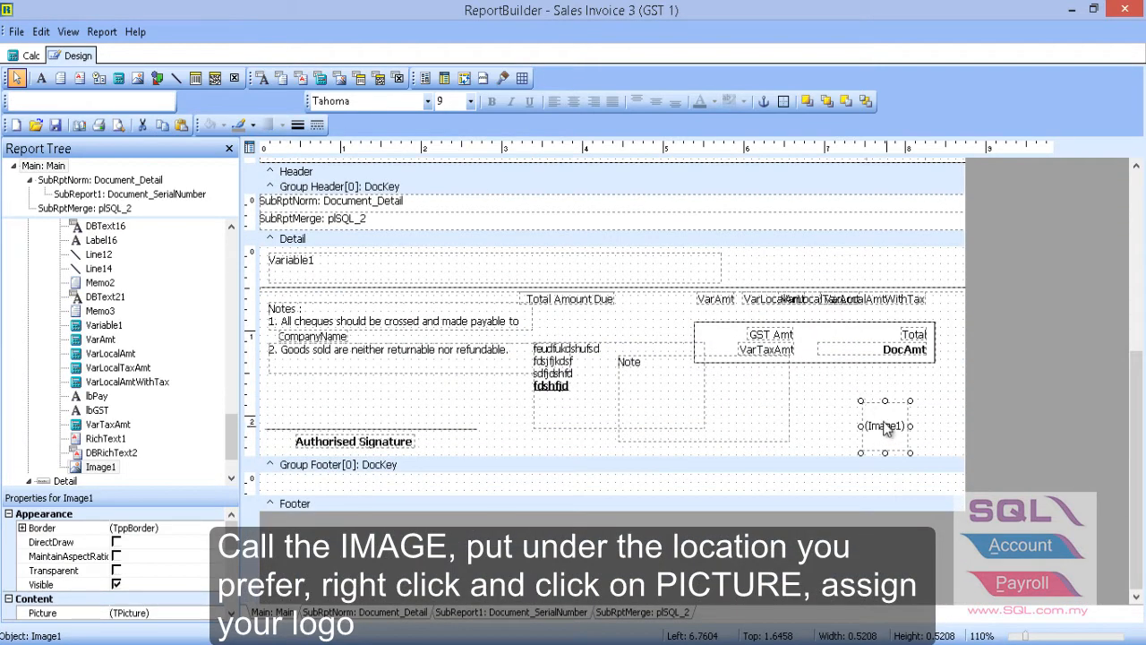
pyautogui.moveTo(887, 431); pyautogui.dragTo(873, 421)
# Assign the picture iso.png from the Pictures folder to the new image.
pyautogui.rightClick(873, 421)
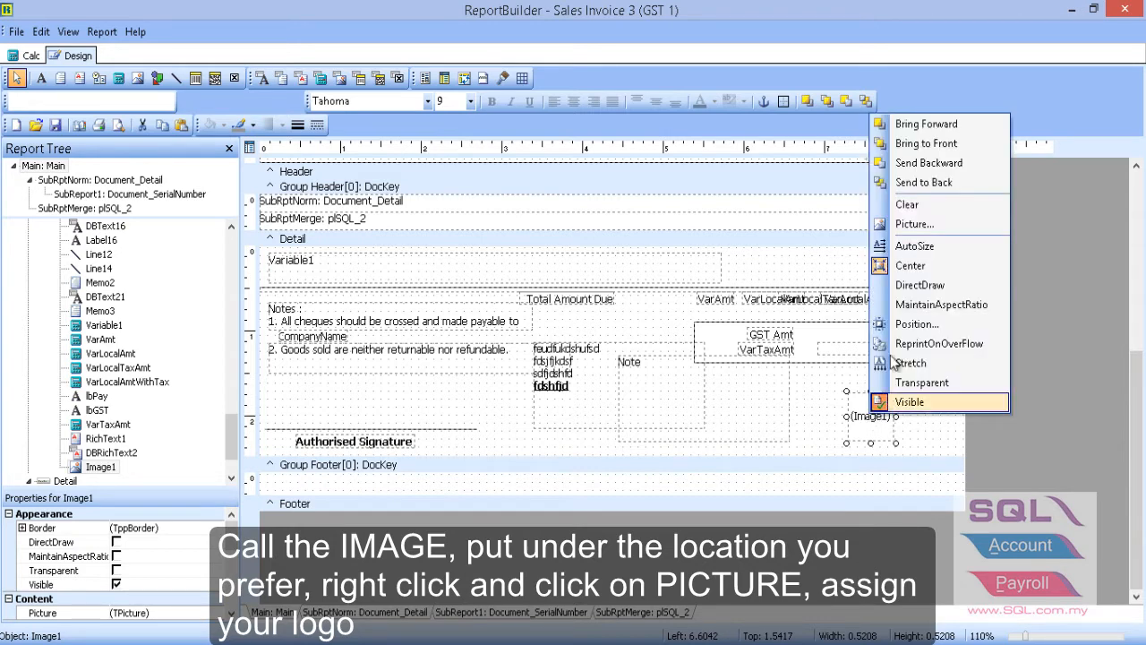
pyautogui.click(913, 224)
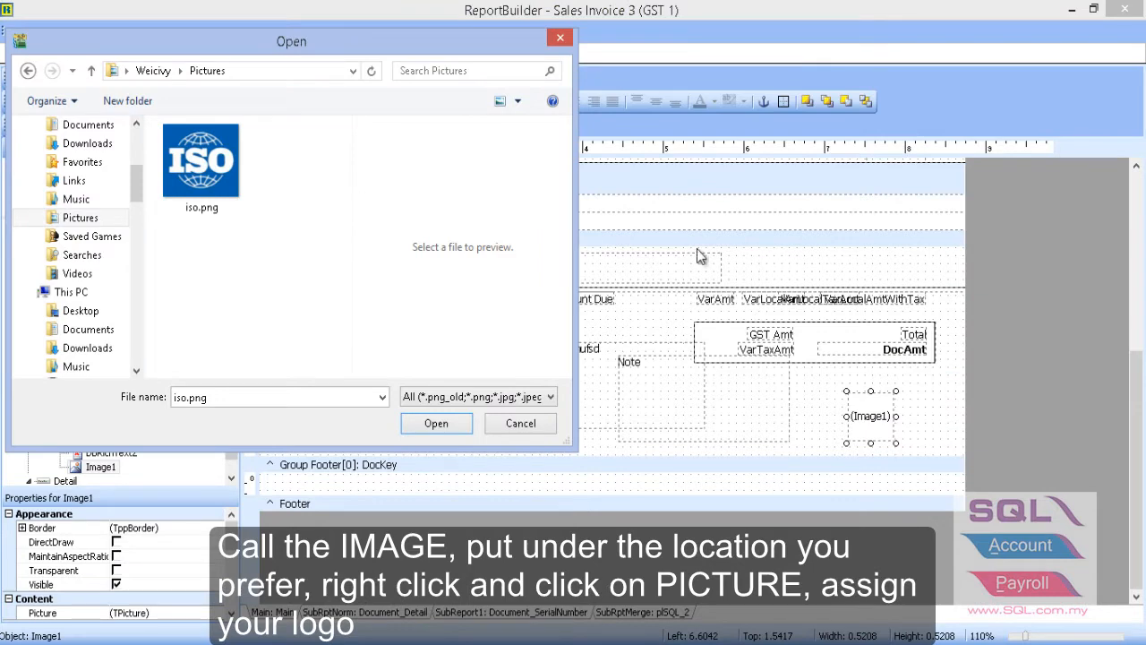
pyautogui.click(237, 175)
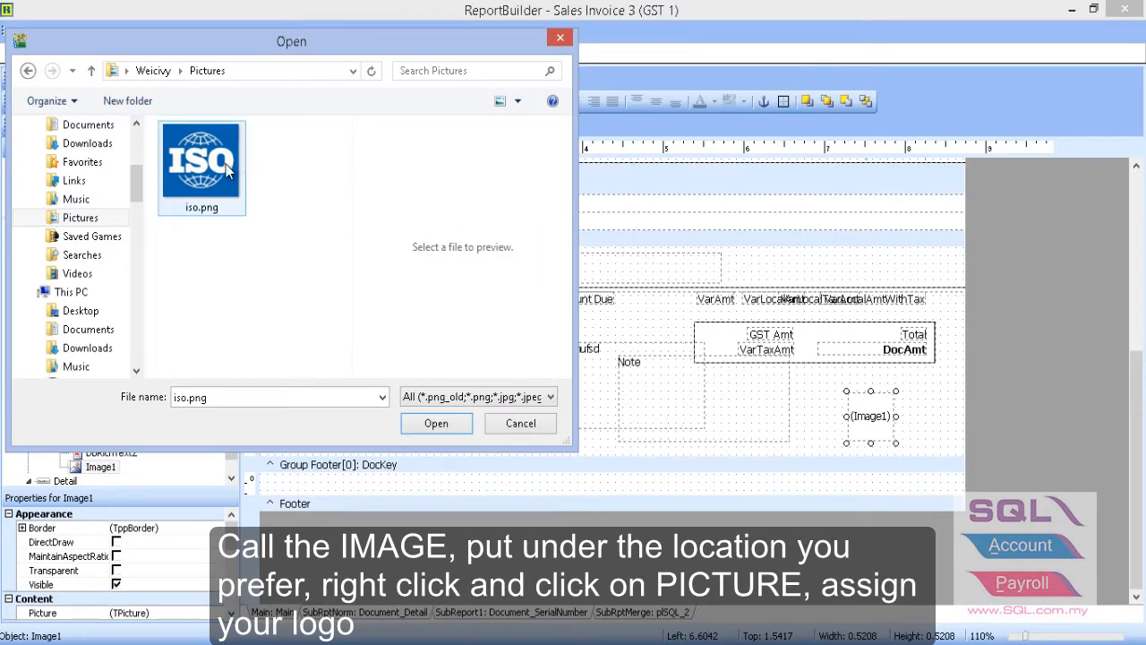
pyautogui.click(436, 423)
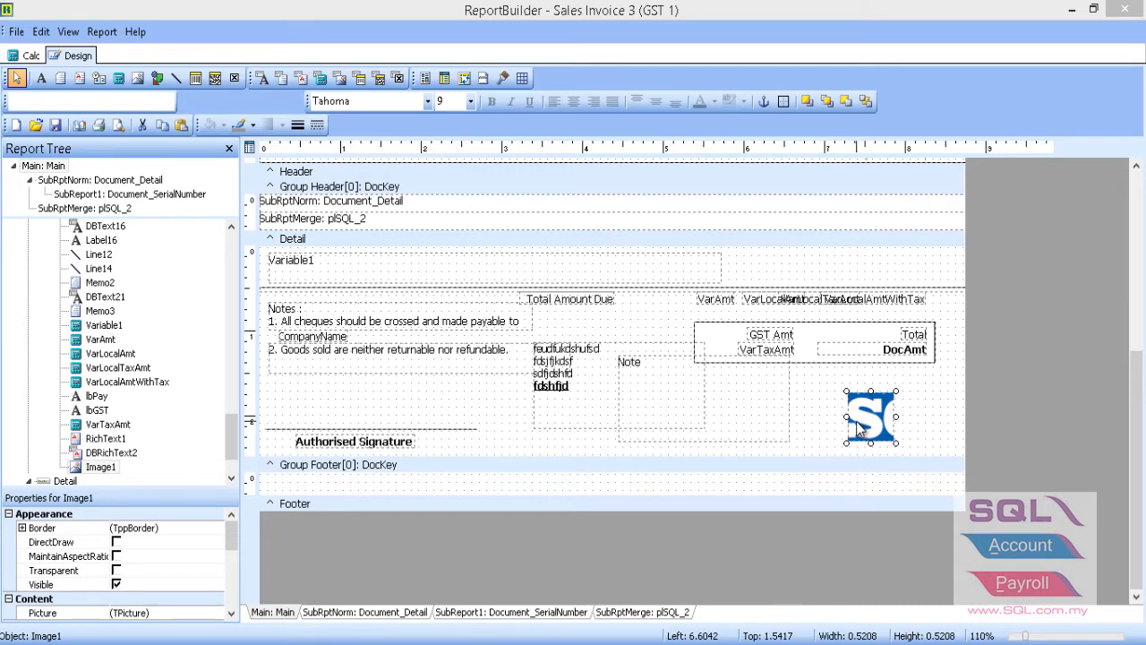
# Turn on Stretch for the ISO image and enlarge it to about 0.67 wide by 0.63 high.
pyautogui.rightClick(867, 428)
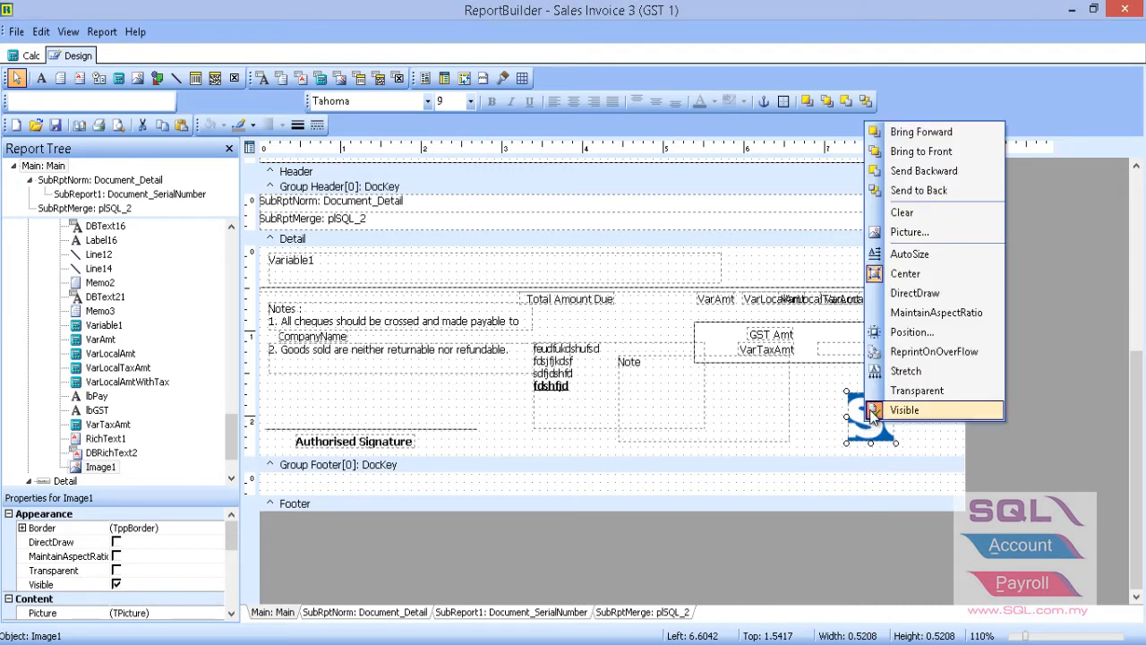
pyautogui.click(904, 370)
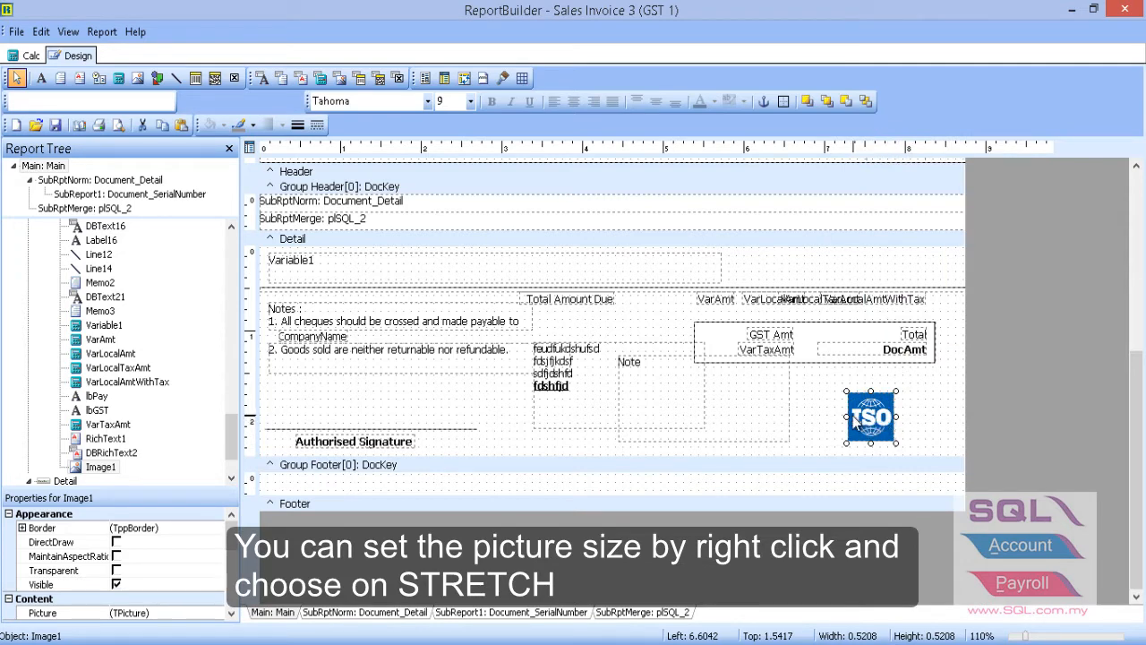
pyautogui.moveTo(844, 423)
pyautogui.mouseDown()
pyautogui.moveTo(855, 417)
pyautogui.moveTo(831, 418)
pyautogui.mouseUp()
pyautogui.moveTo(868, 381); pyautogui.dragTo(868, 382)
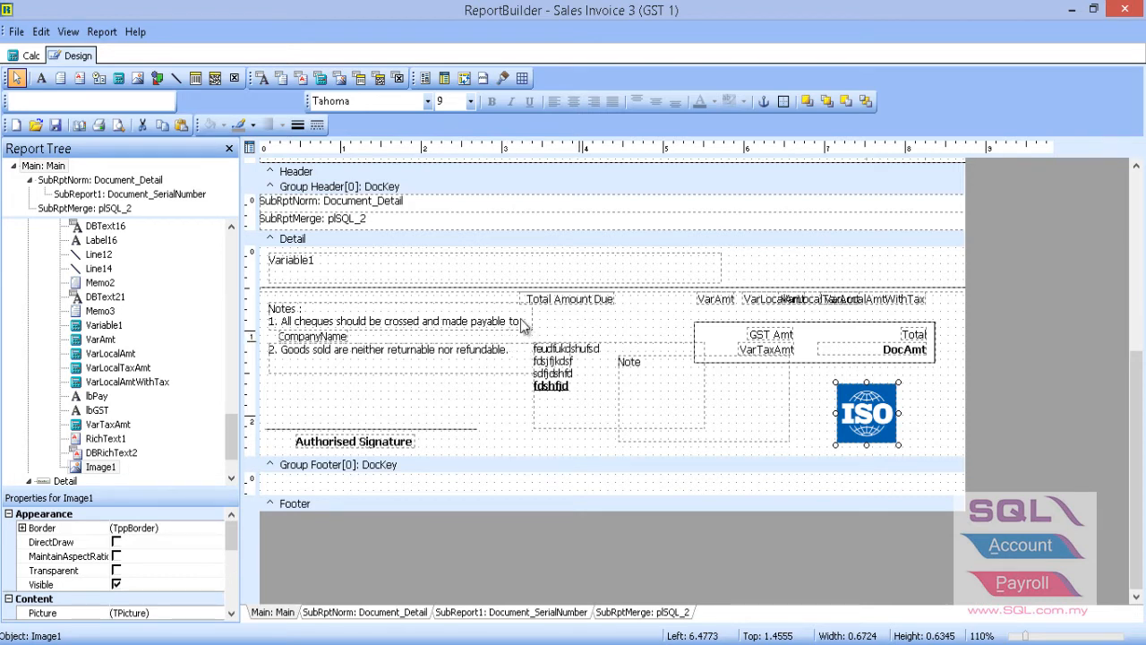
pyautogui.click(124, 80)
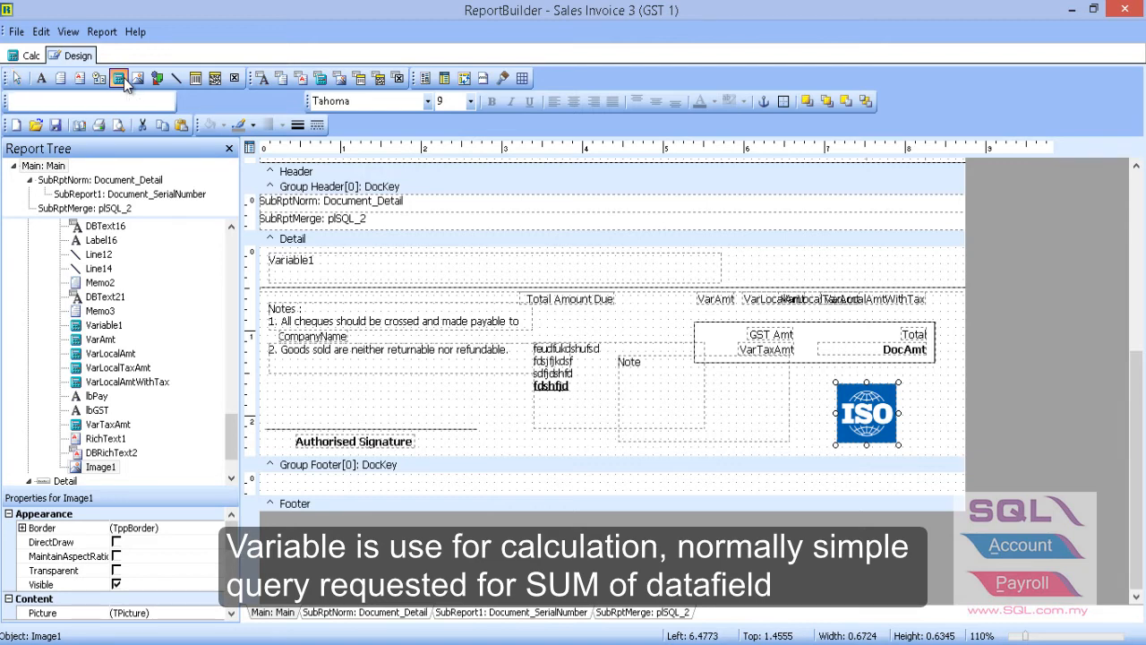
pyautogui.click(922, 376)
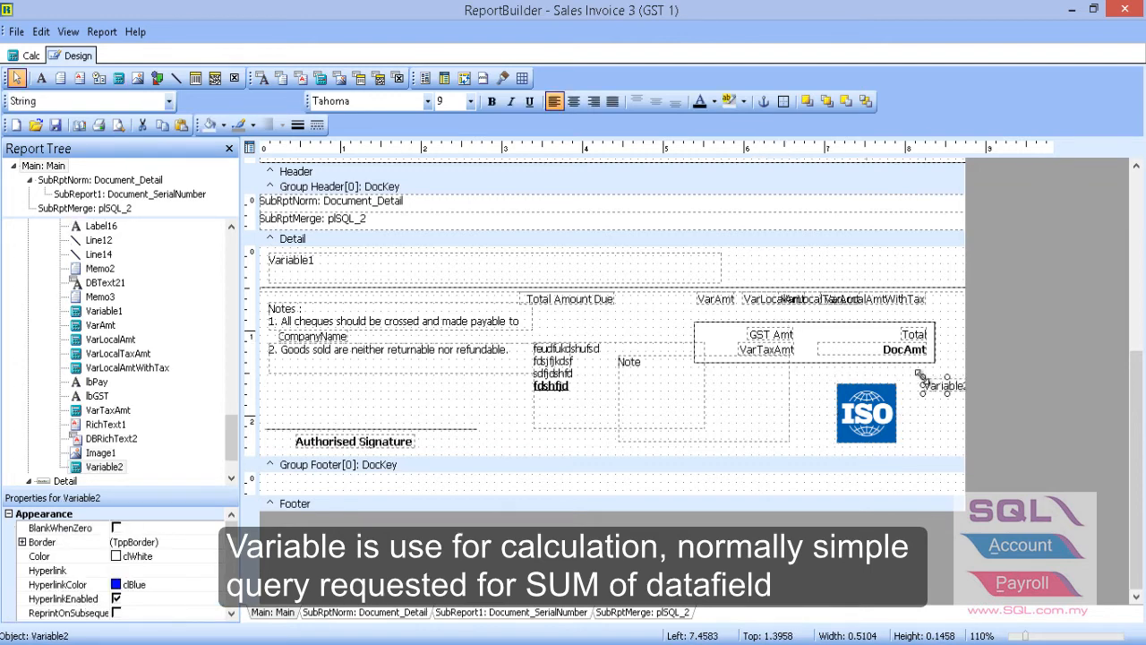
pyautogui.press('Delete')
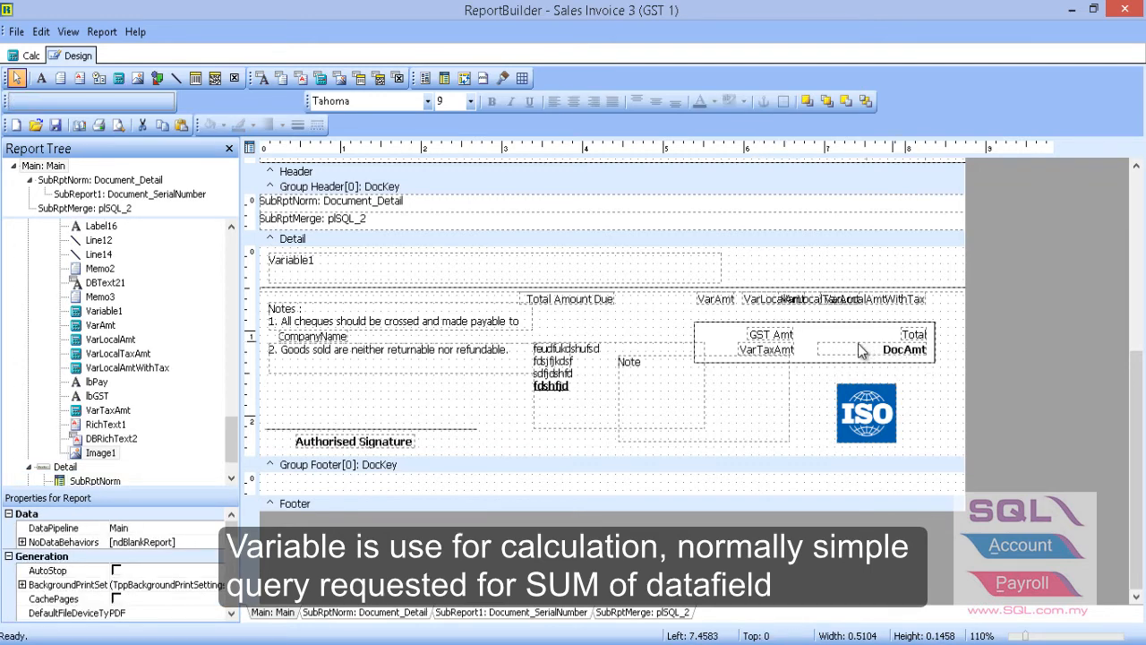
# Open the calculation of the VarAmt variable and examine its display format and sum expression.
pyautogui.click(731, 302)
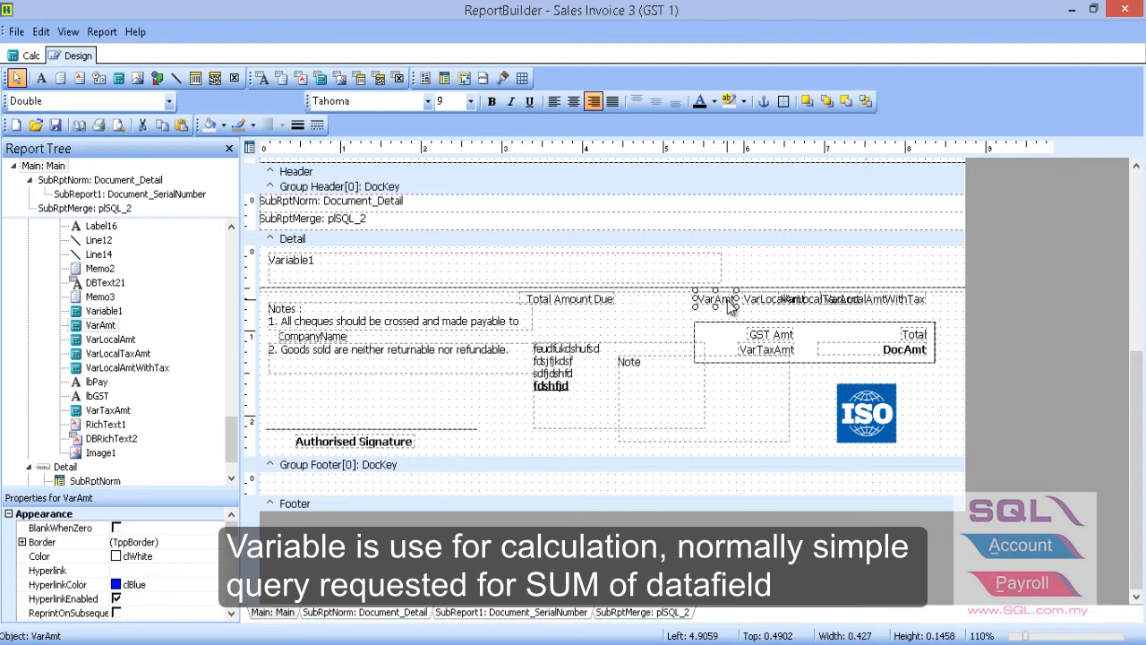
pyautogui.rightClick(730, 305)
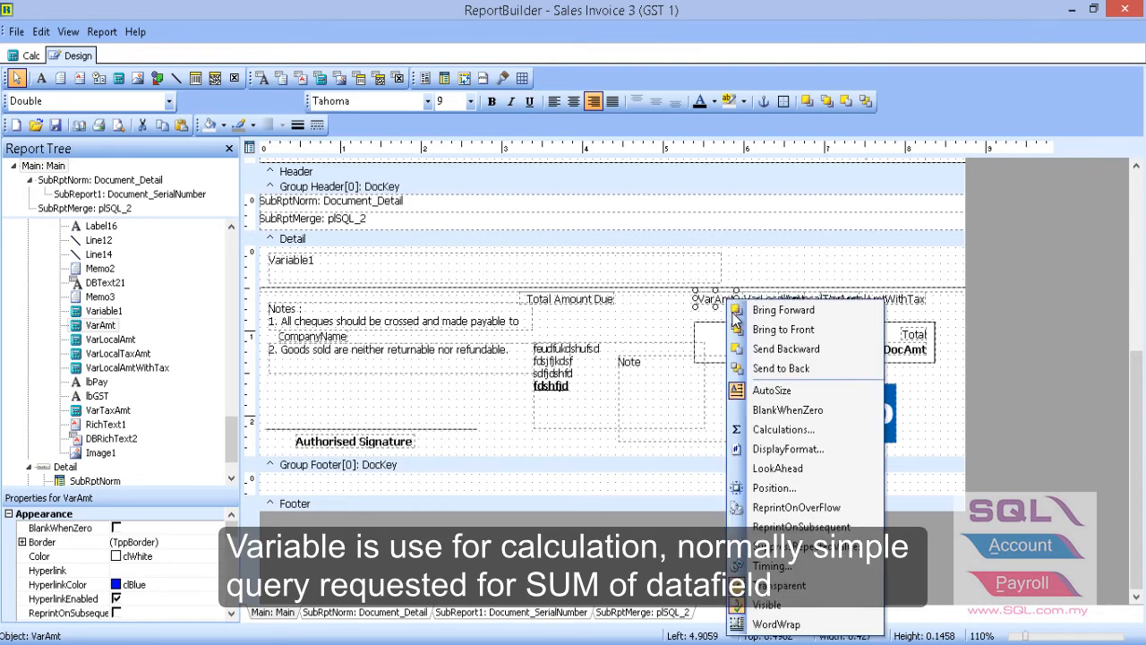
pyautogui.click(759, 431)
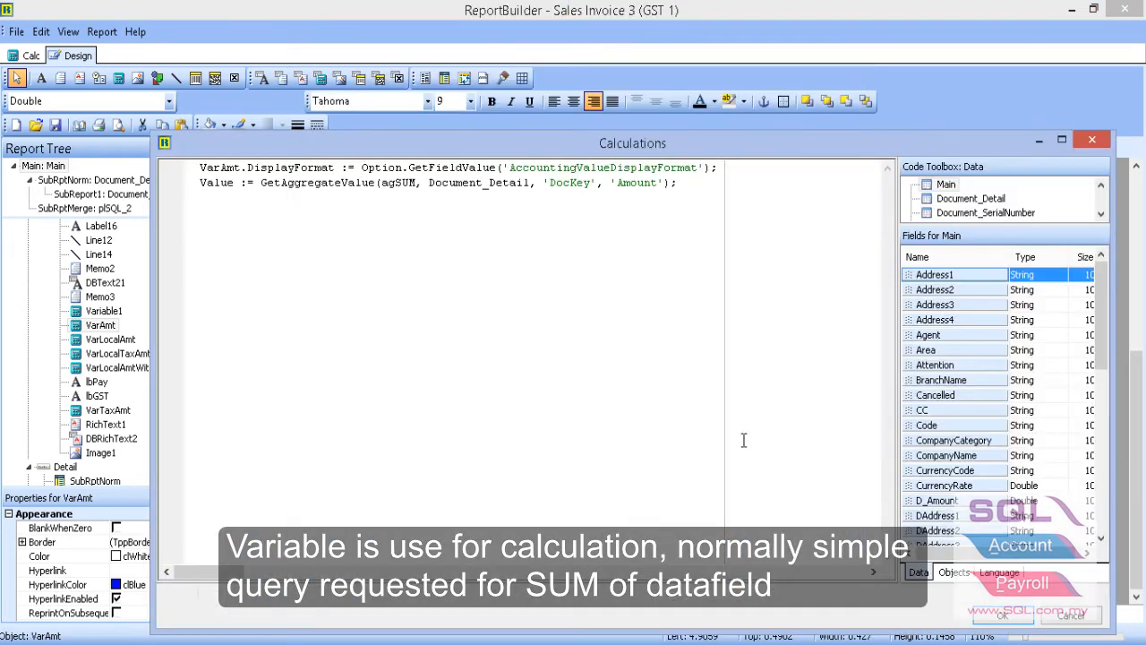
pyautogui.moveTo(193, 167); pyautogui.dragTo(706, 178)
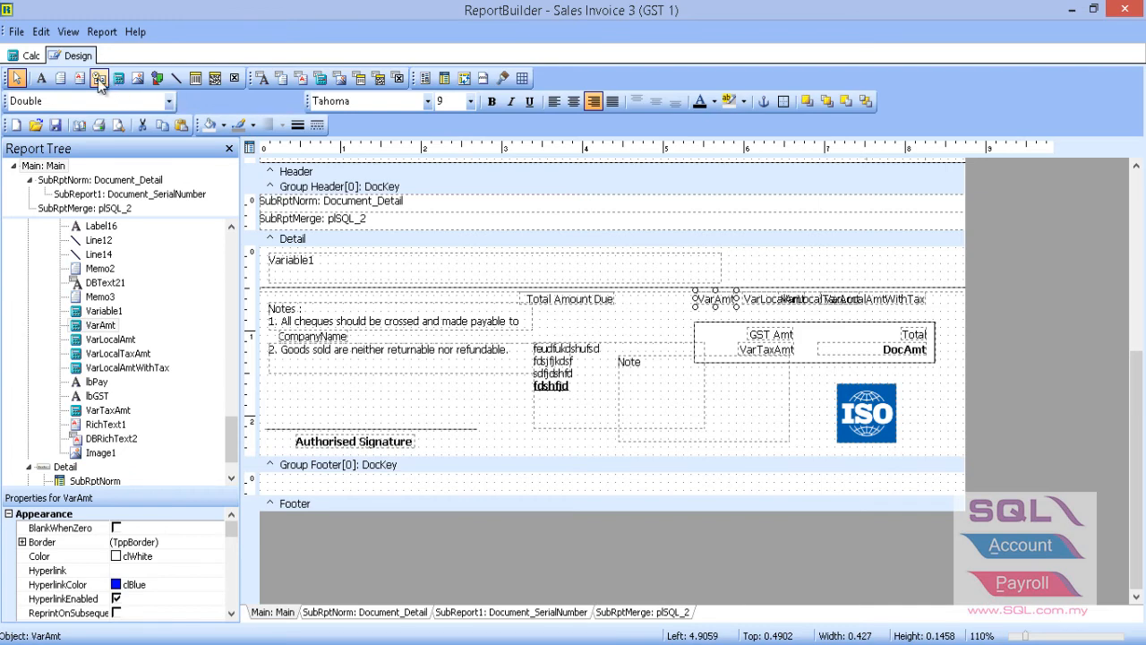
# Place a system variable in the page footer below the ISO image and set its type to PageSetDesc.
pyautogui.click(99, 80)
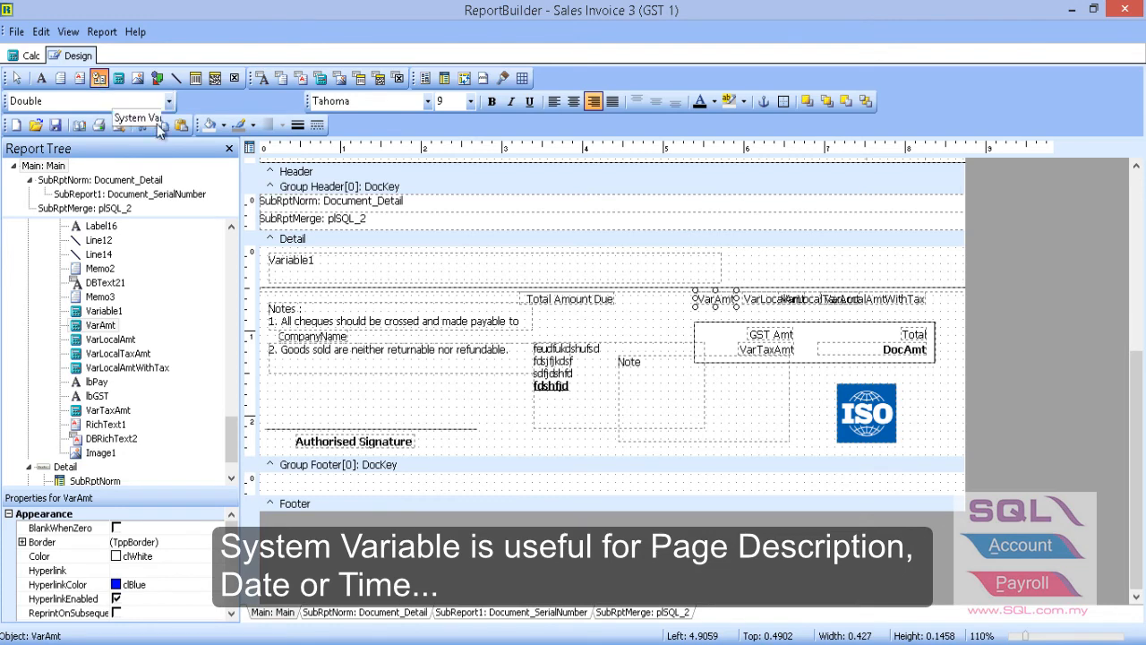
pyautogui.click(844, 484)
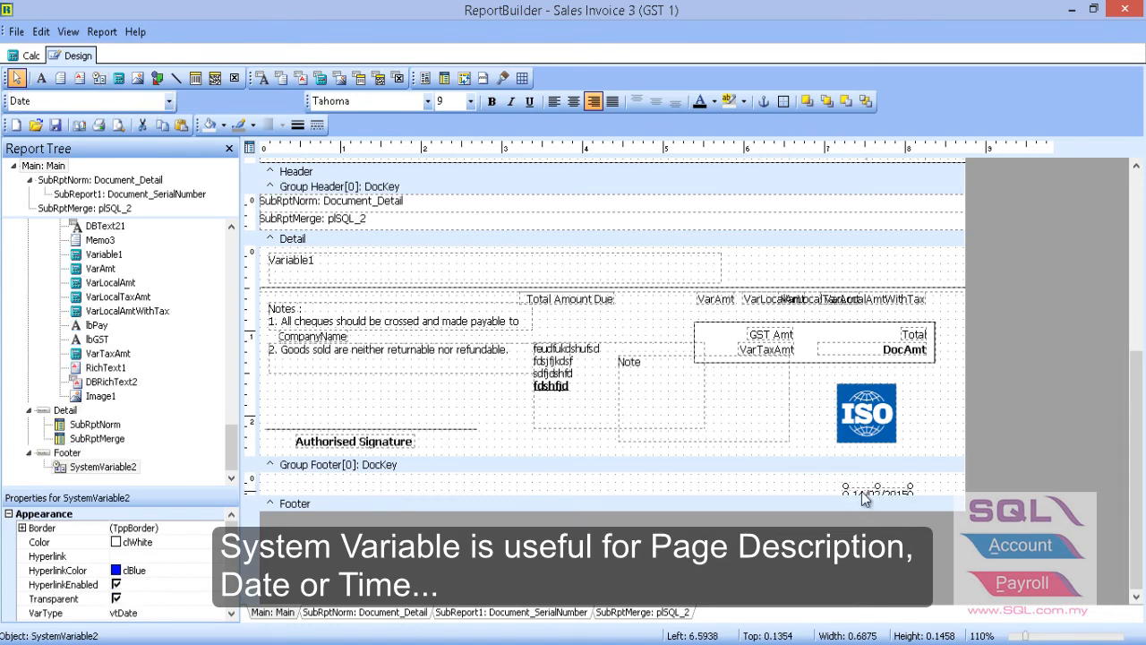
pyautogui.moveTo(866, 482); pyautogui.dragTo(869, 477)
pyautogui.click(169, 101)
pyautogui.moveTo(186, 152)
pyautogui.mouseDown()
pyautogui.moveTo(191, 206)
pyautogui.moveTo(196, 145)
pyautogui.mouseUp()
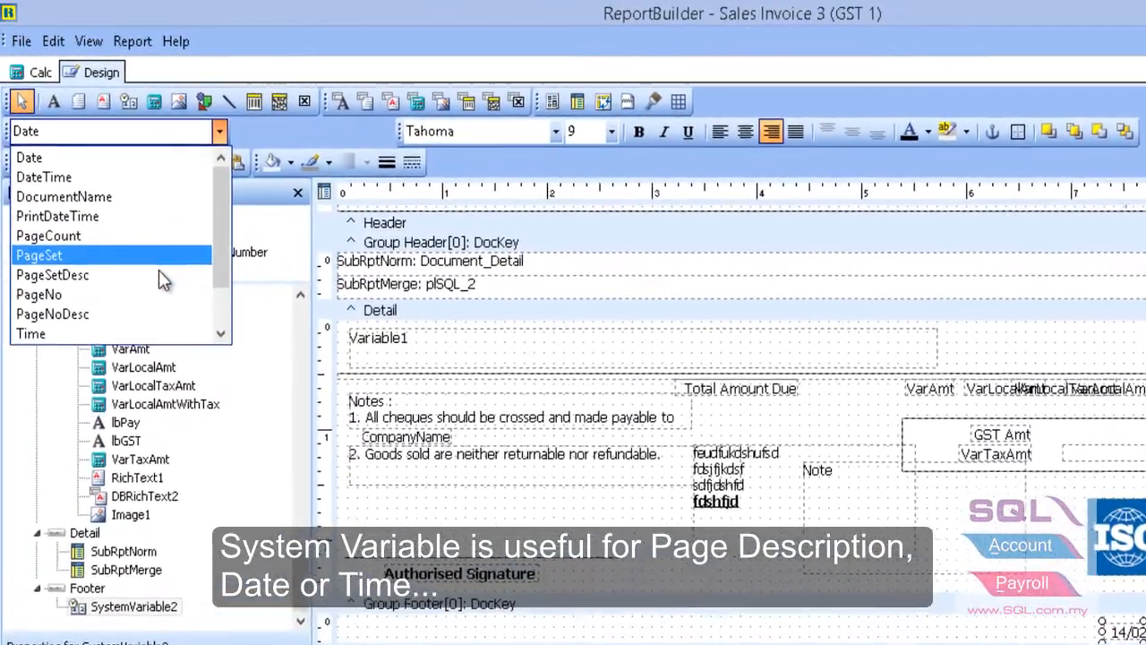
pyautogui.click(164, 282)
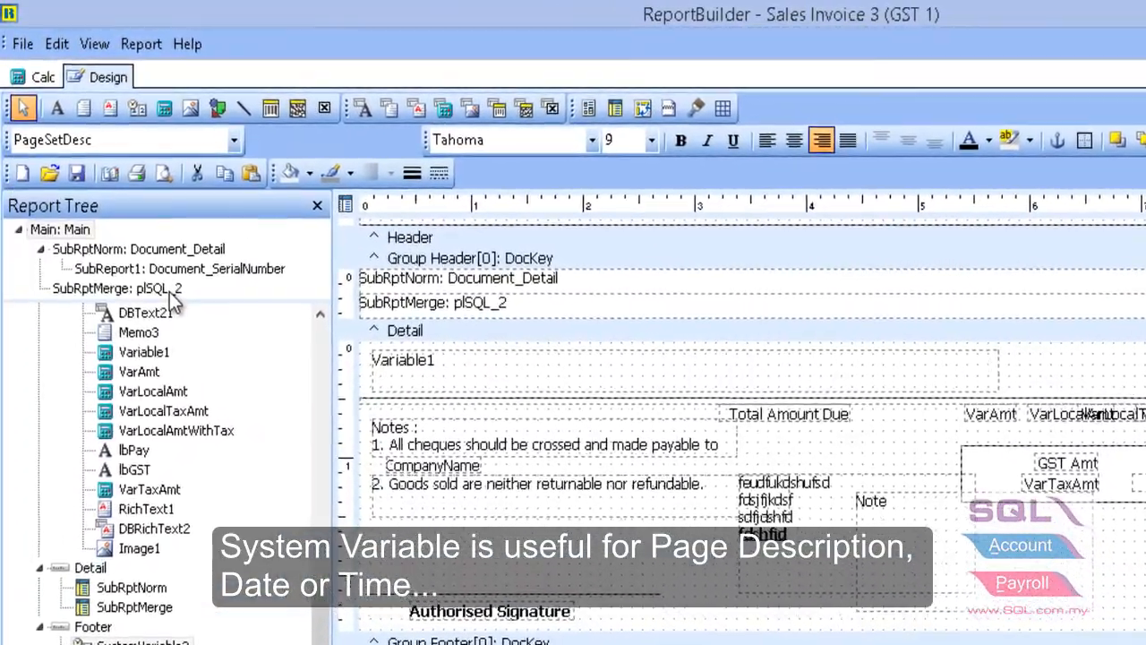